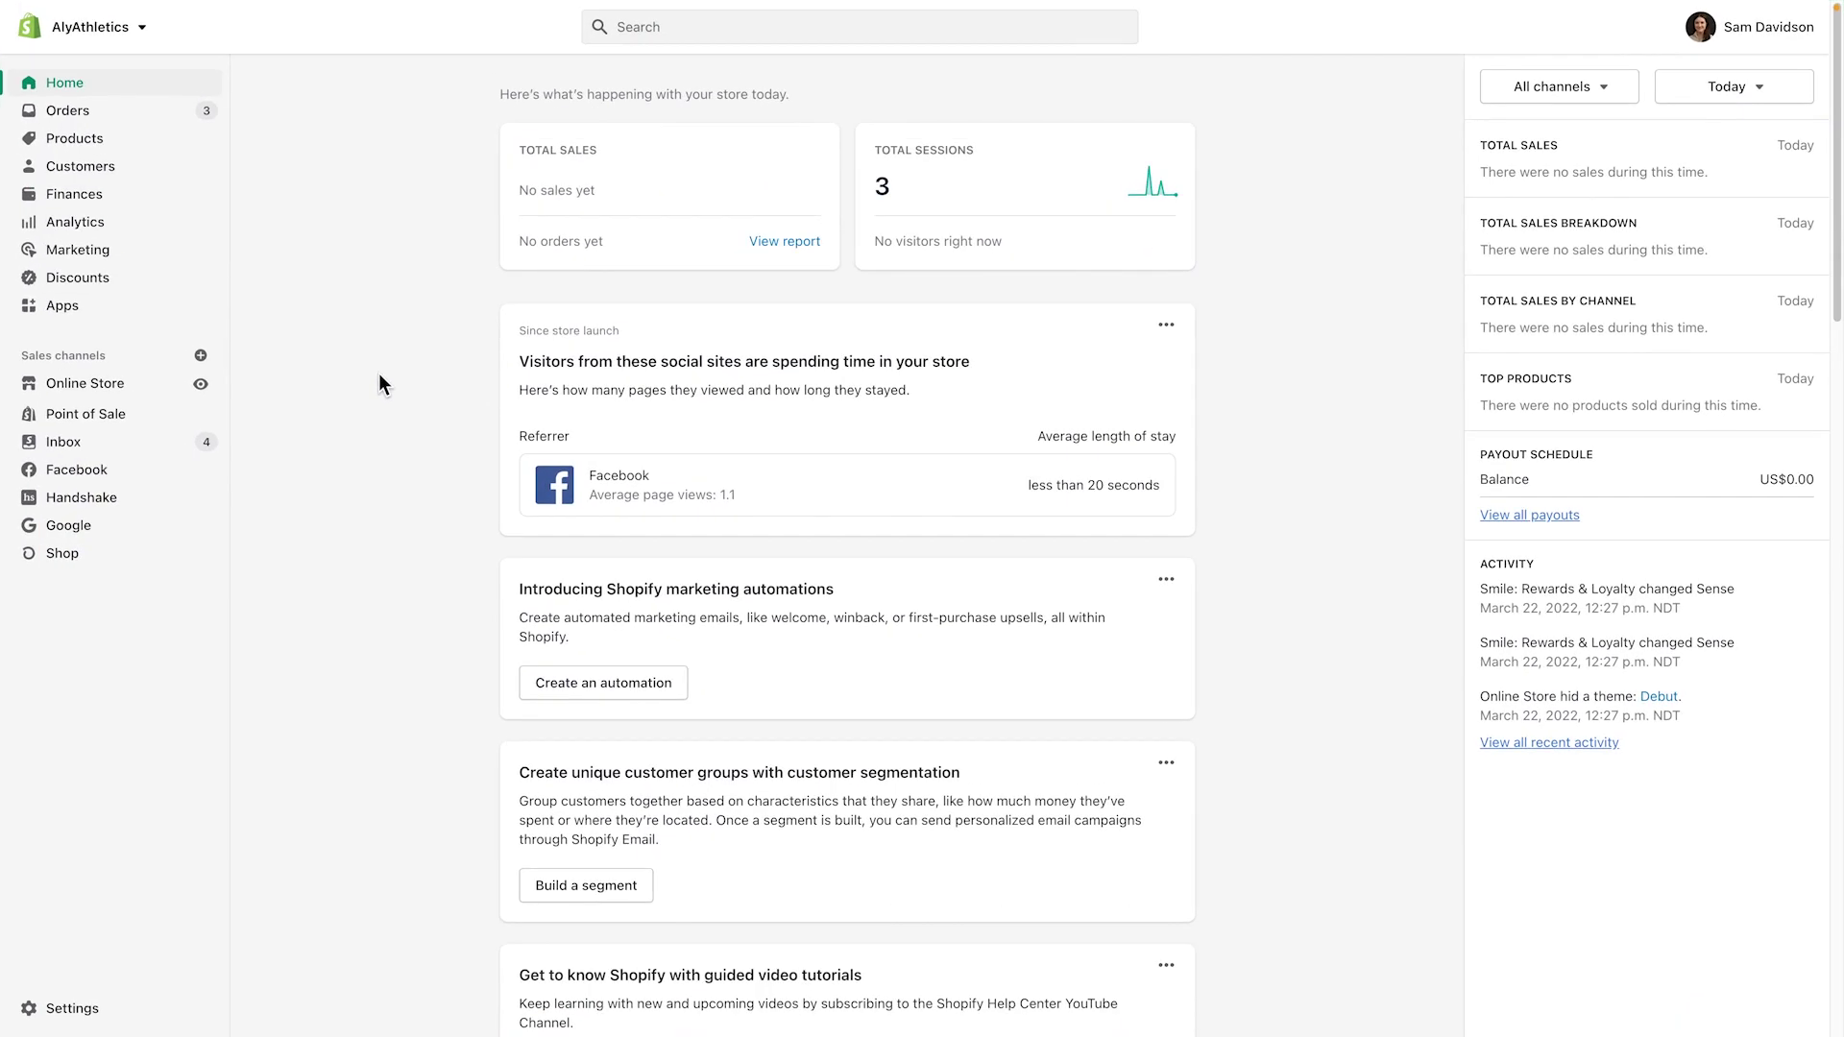
Step: Go to Online Store under Sales channels to reach the Themes page with Sense
left_click(126, 393)
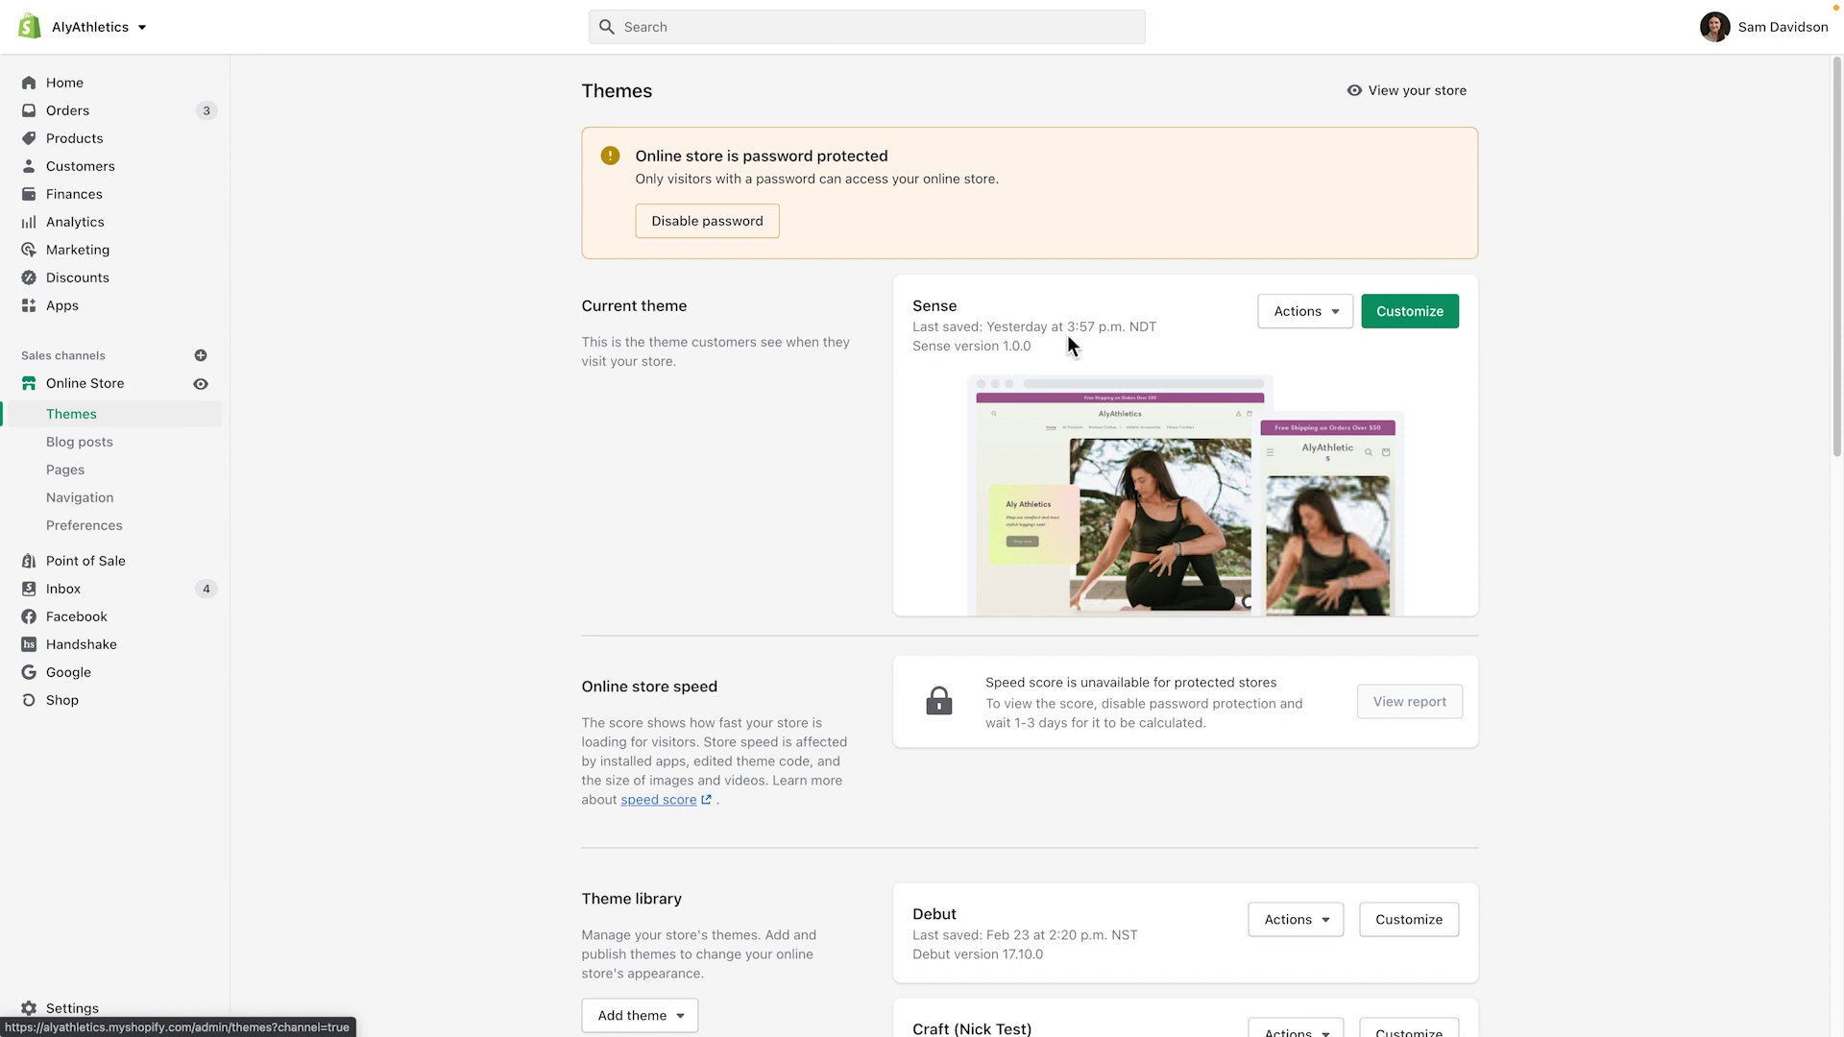
Step: Launch the Sense theme editor and show the page template dropdown from Home page
left_click(1408, 312)
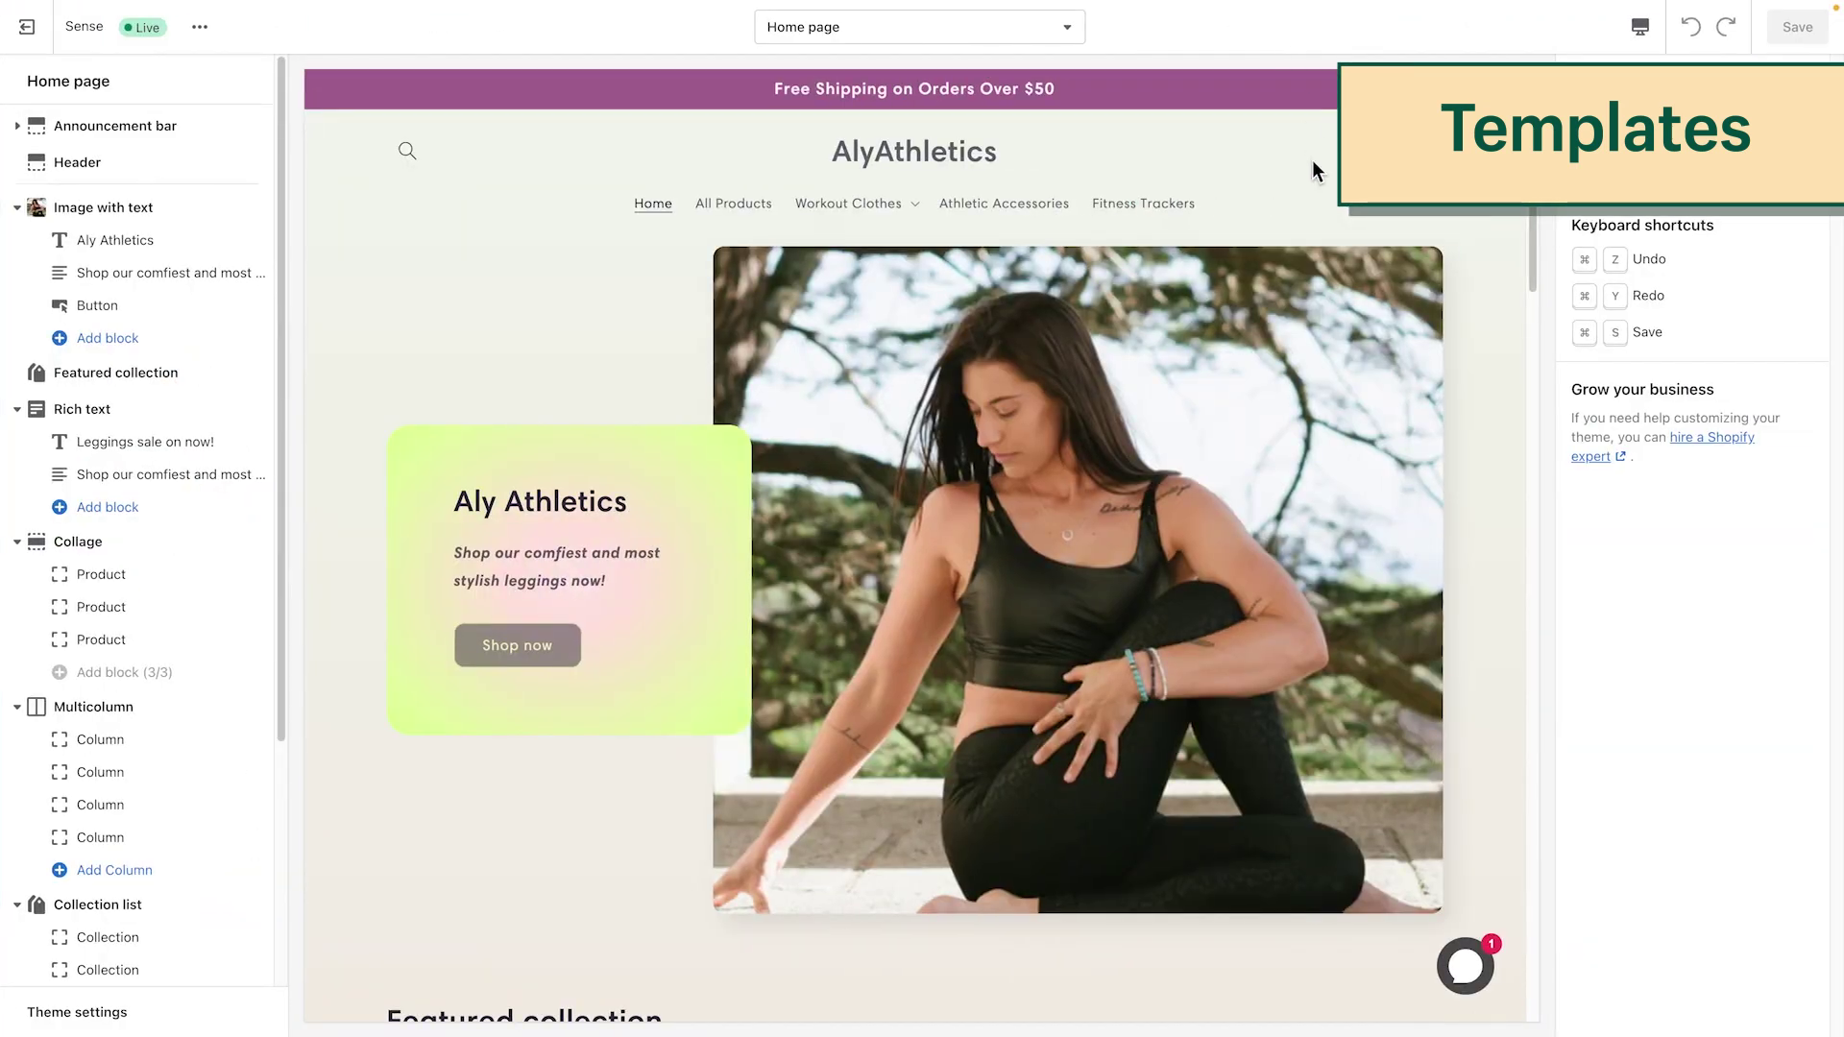
left_click(1057, 35)
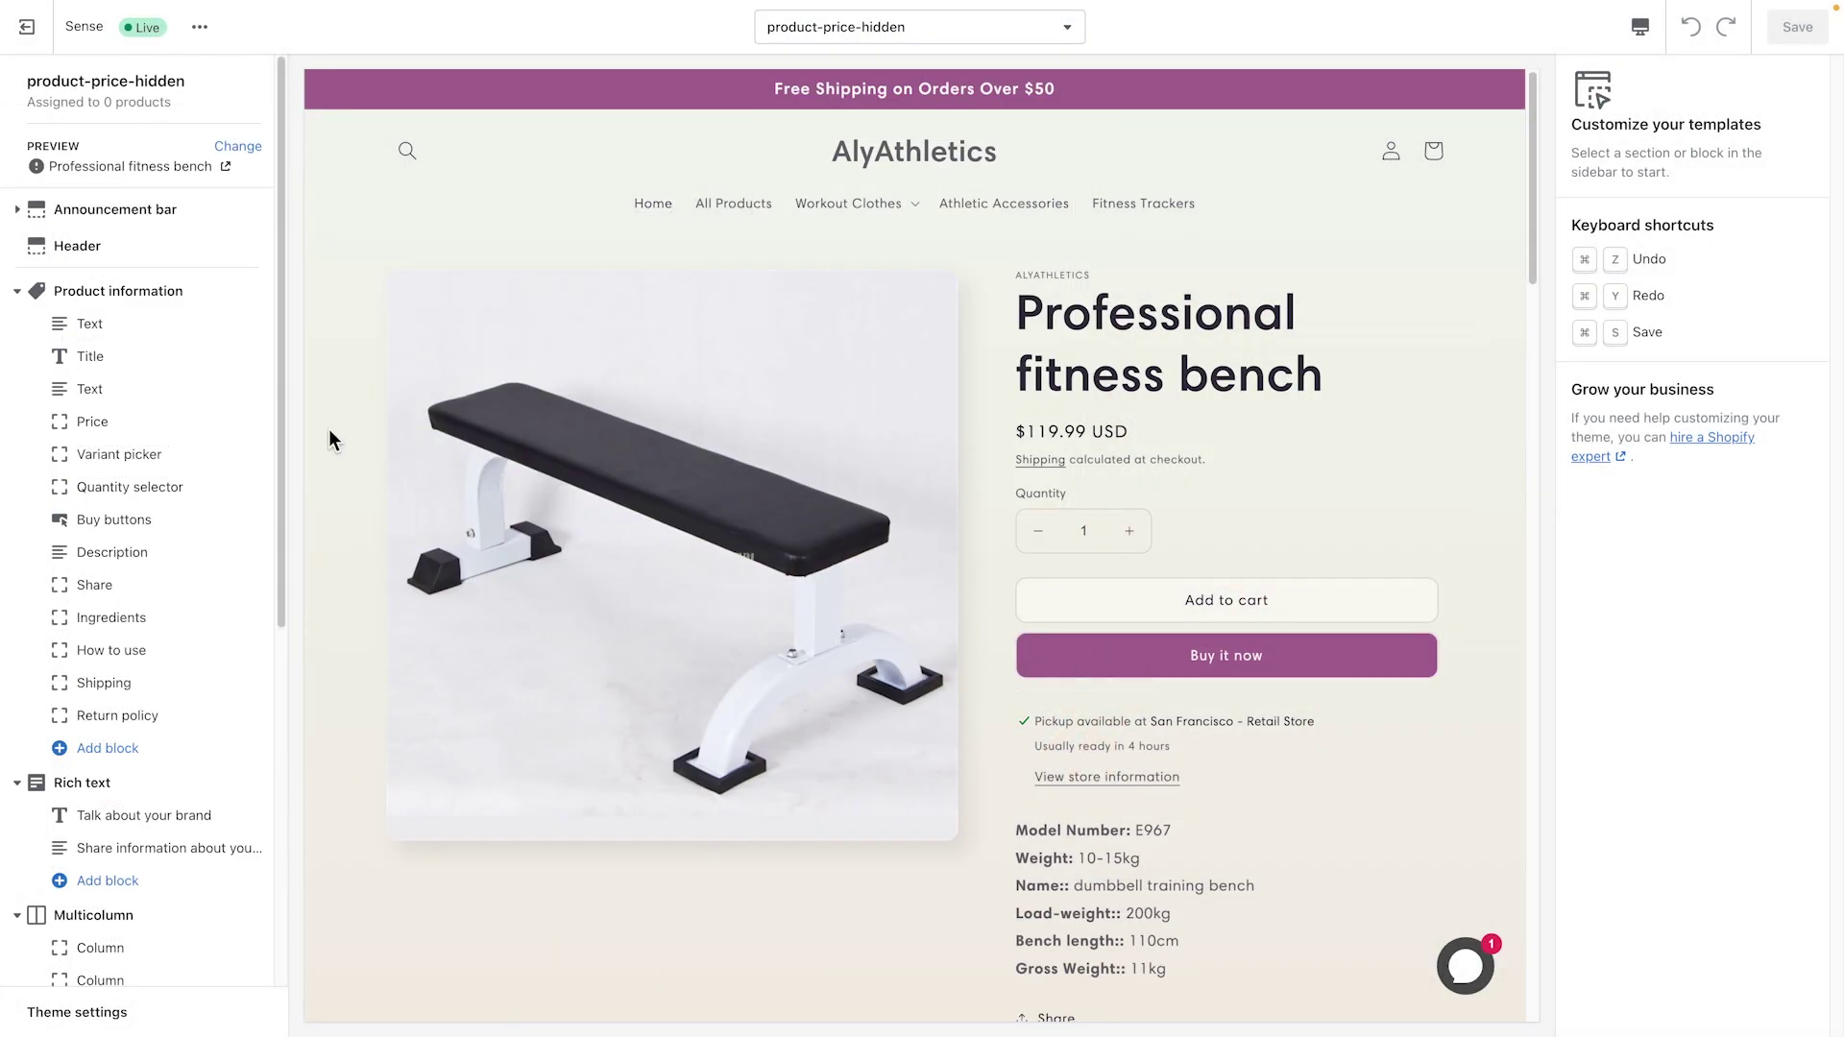
Step: Pick Products in the template list and start a new product template
mouse_move(228, 429)
left_click(226, 422)
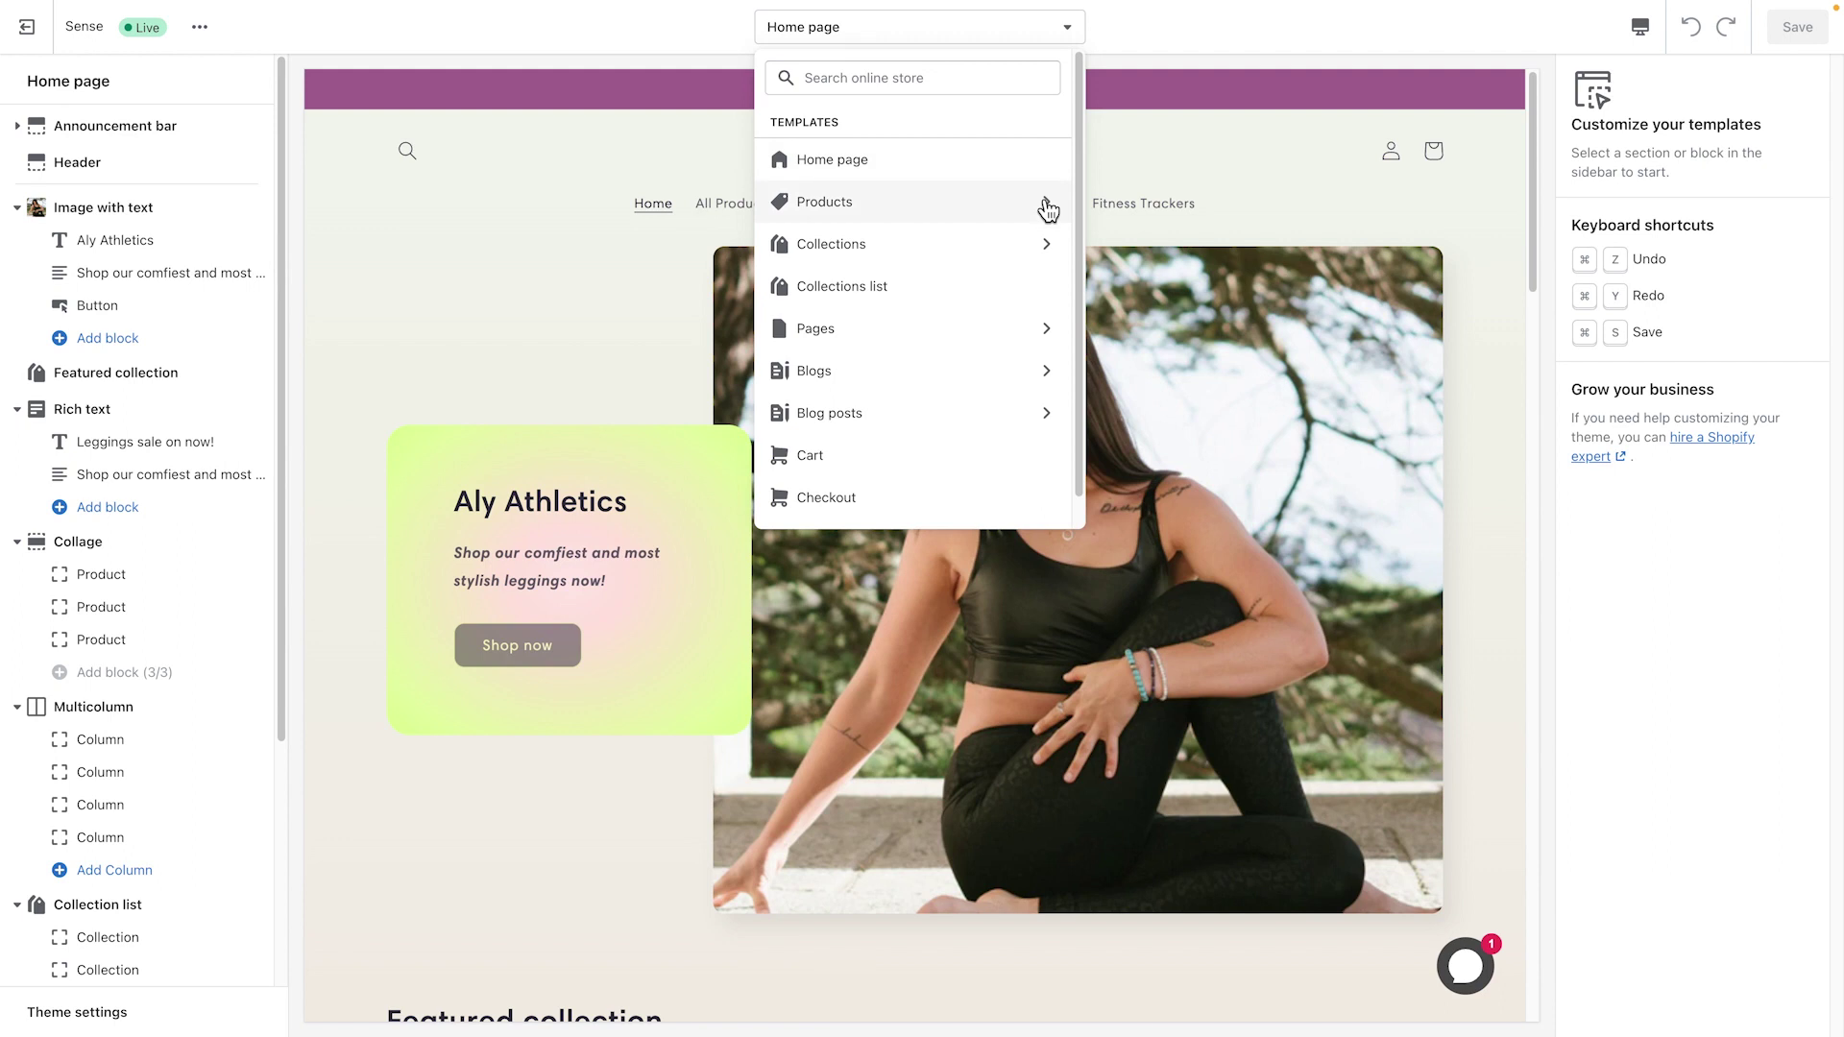
left_click(1045, 206)
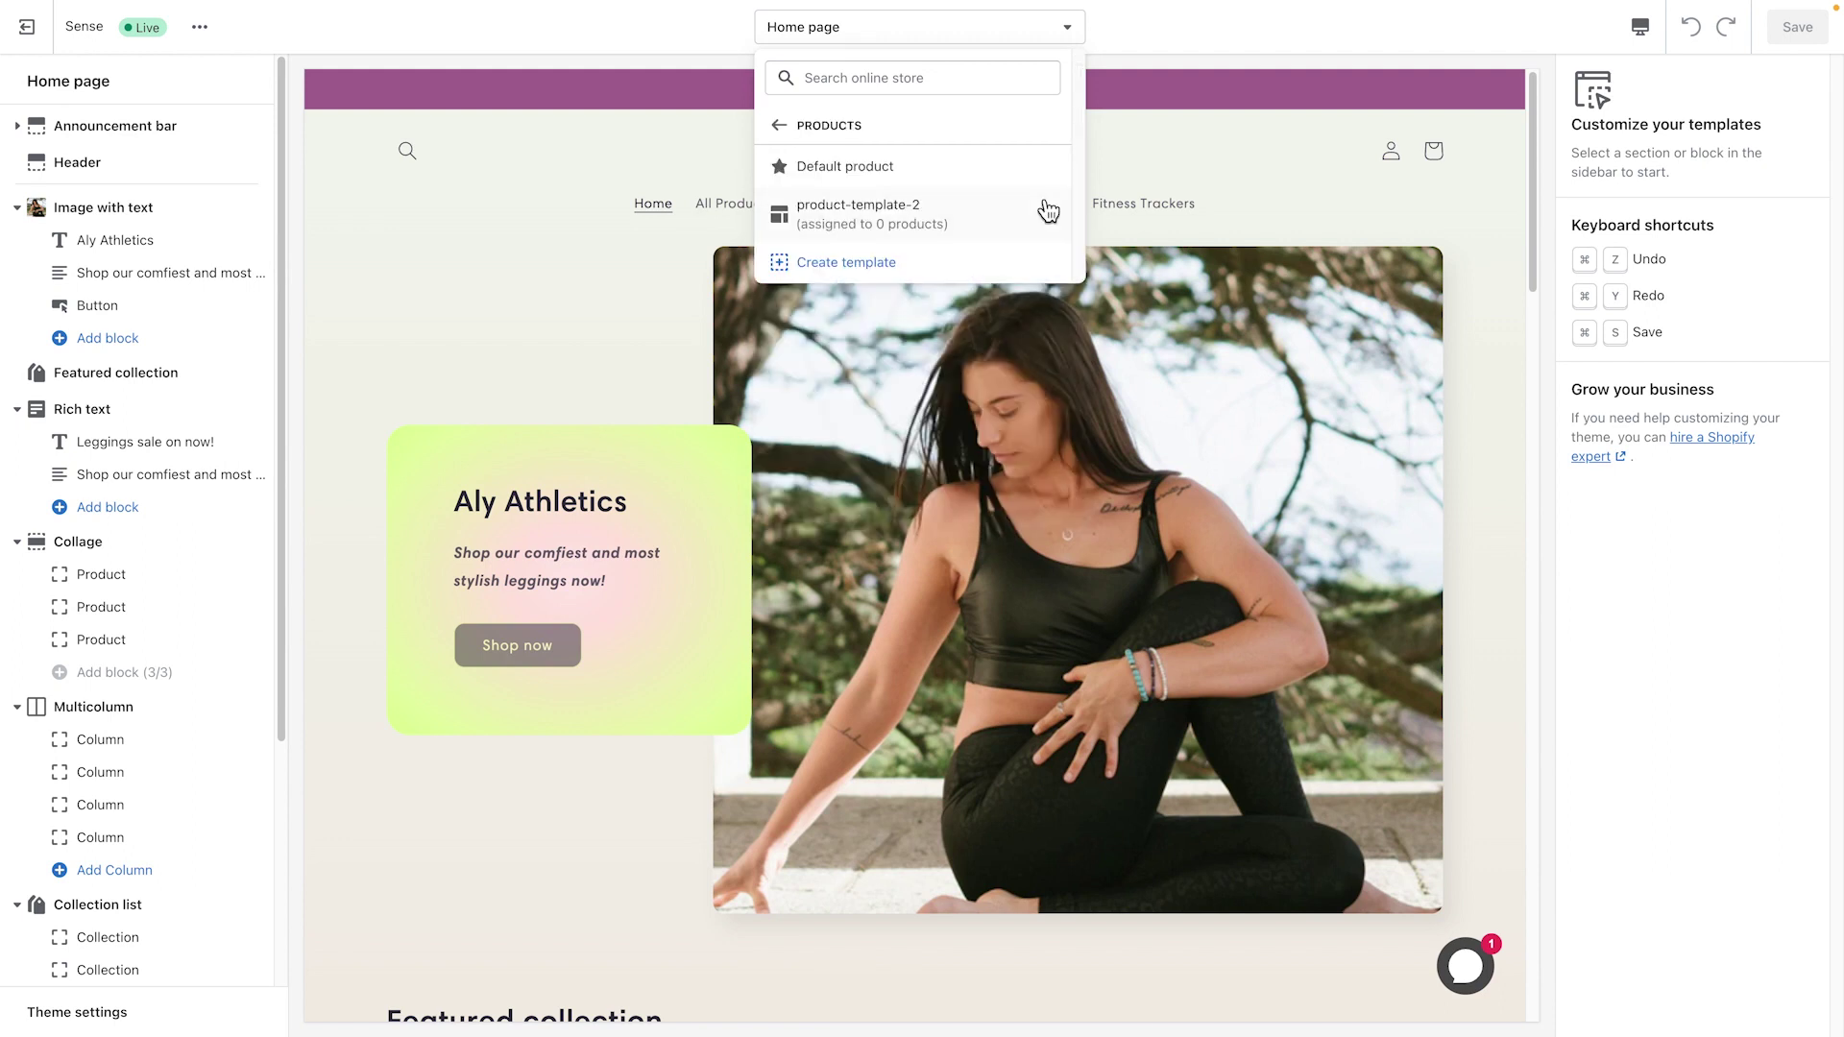
left_click(1035, 269)
Step: Create a product template named 'Product - price hidden' based on Default product
left_click(893, 501)
type("Product - price hidden")
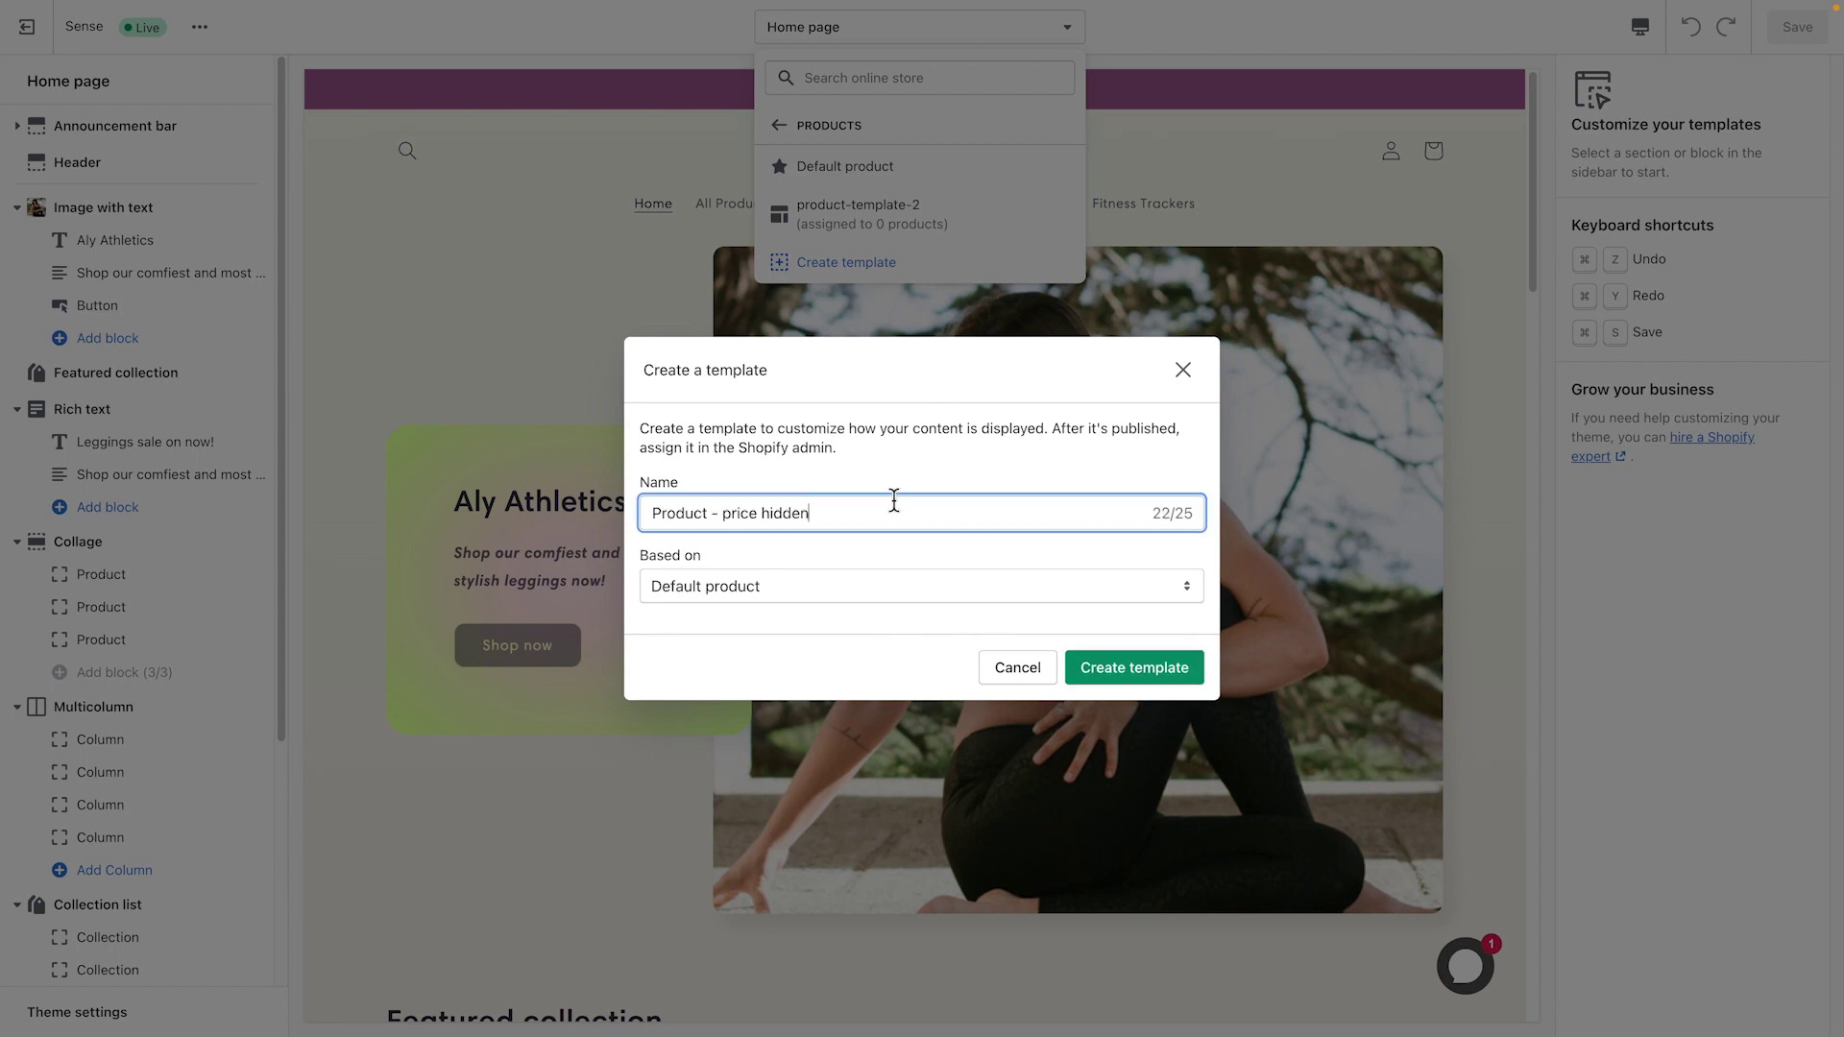
left_click(1155, 679)
Step: Hide the Price block on the new template, save, and exit the editor
mouse_move(228, 430)
left_click(227, 423)
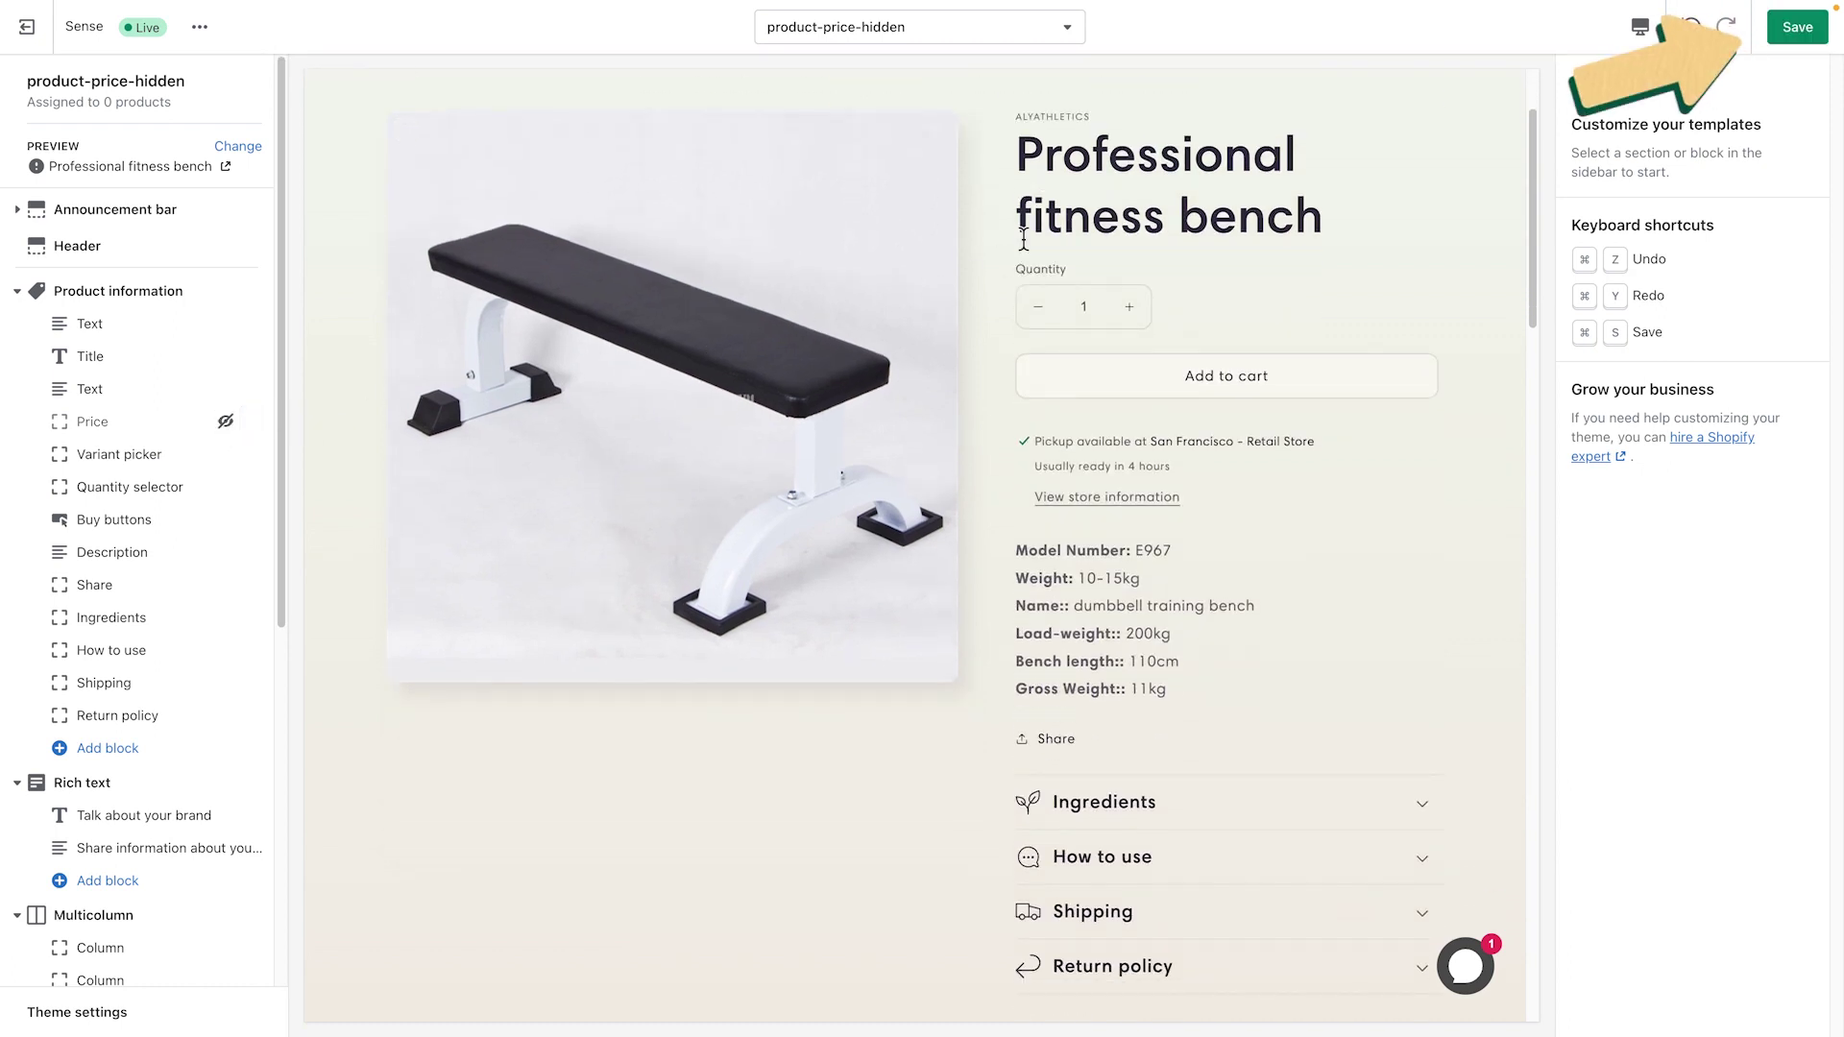
left_click(1788, 33)
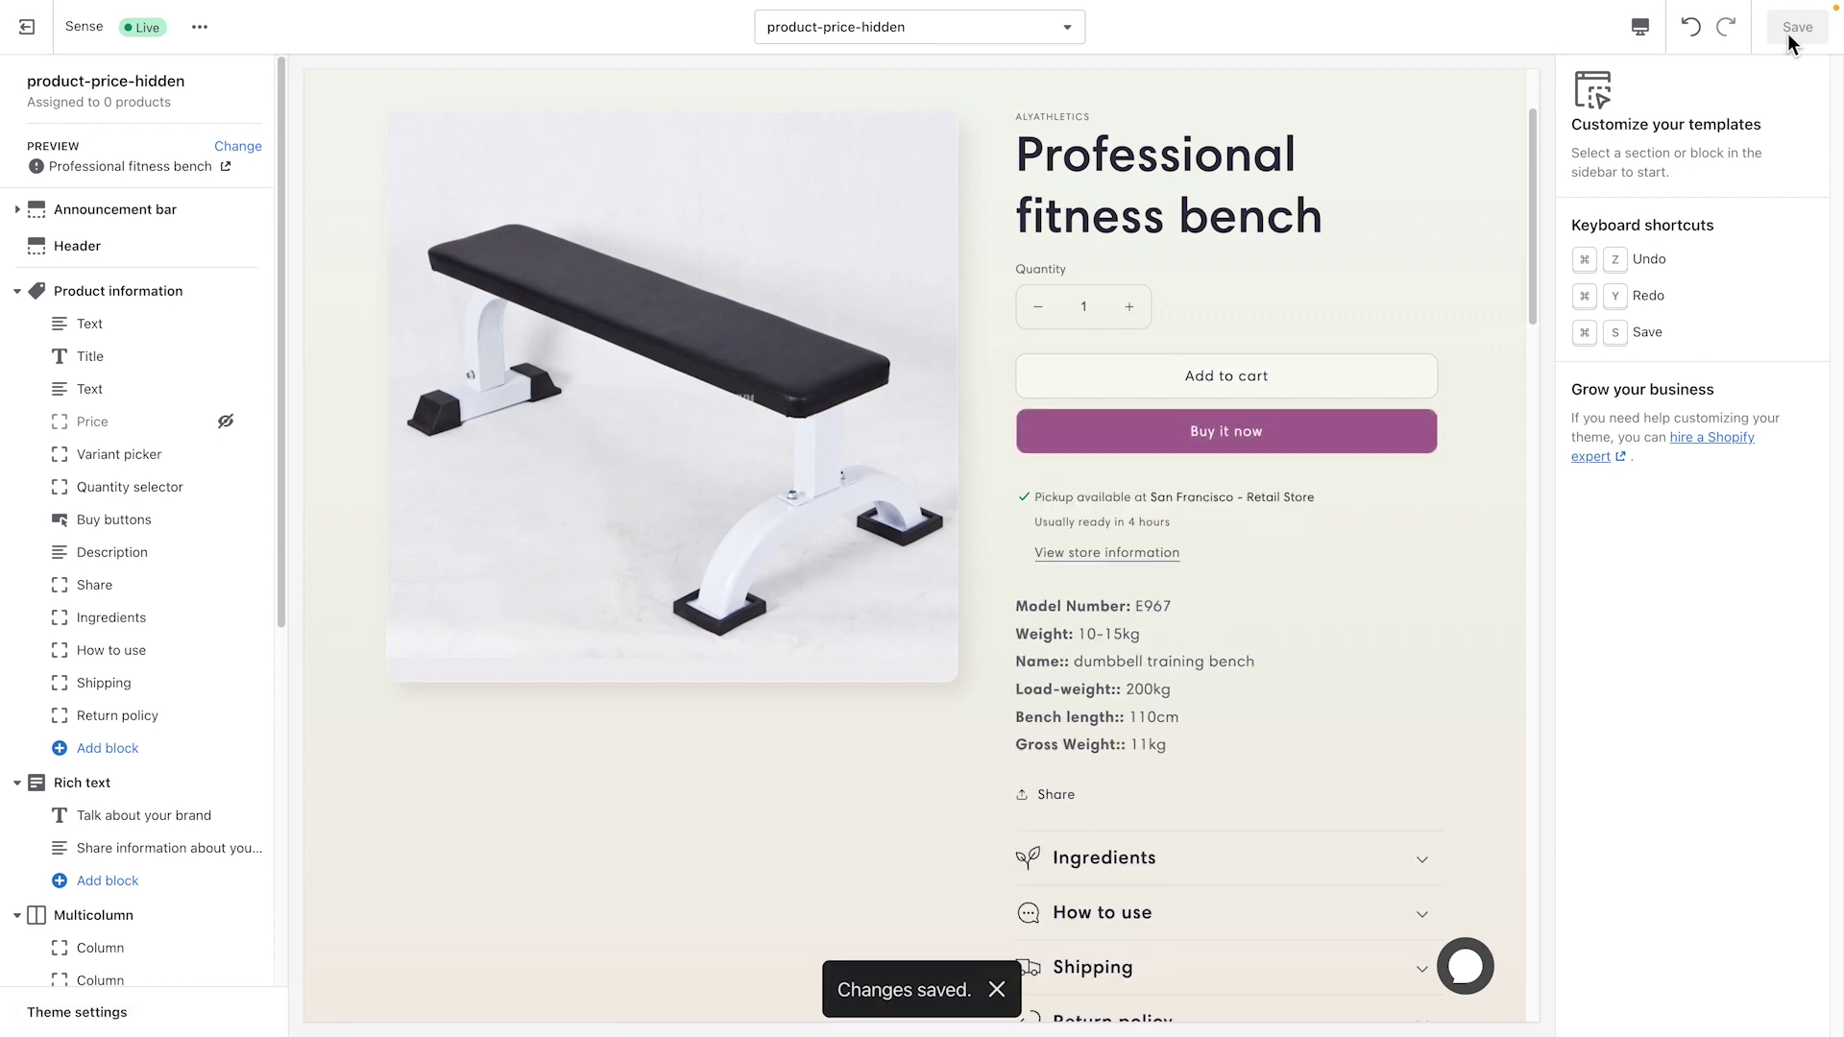
left_click(18, 36)
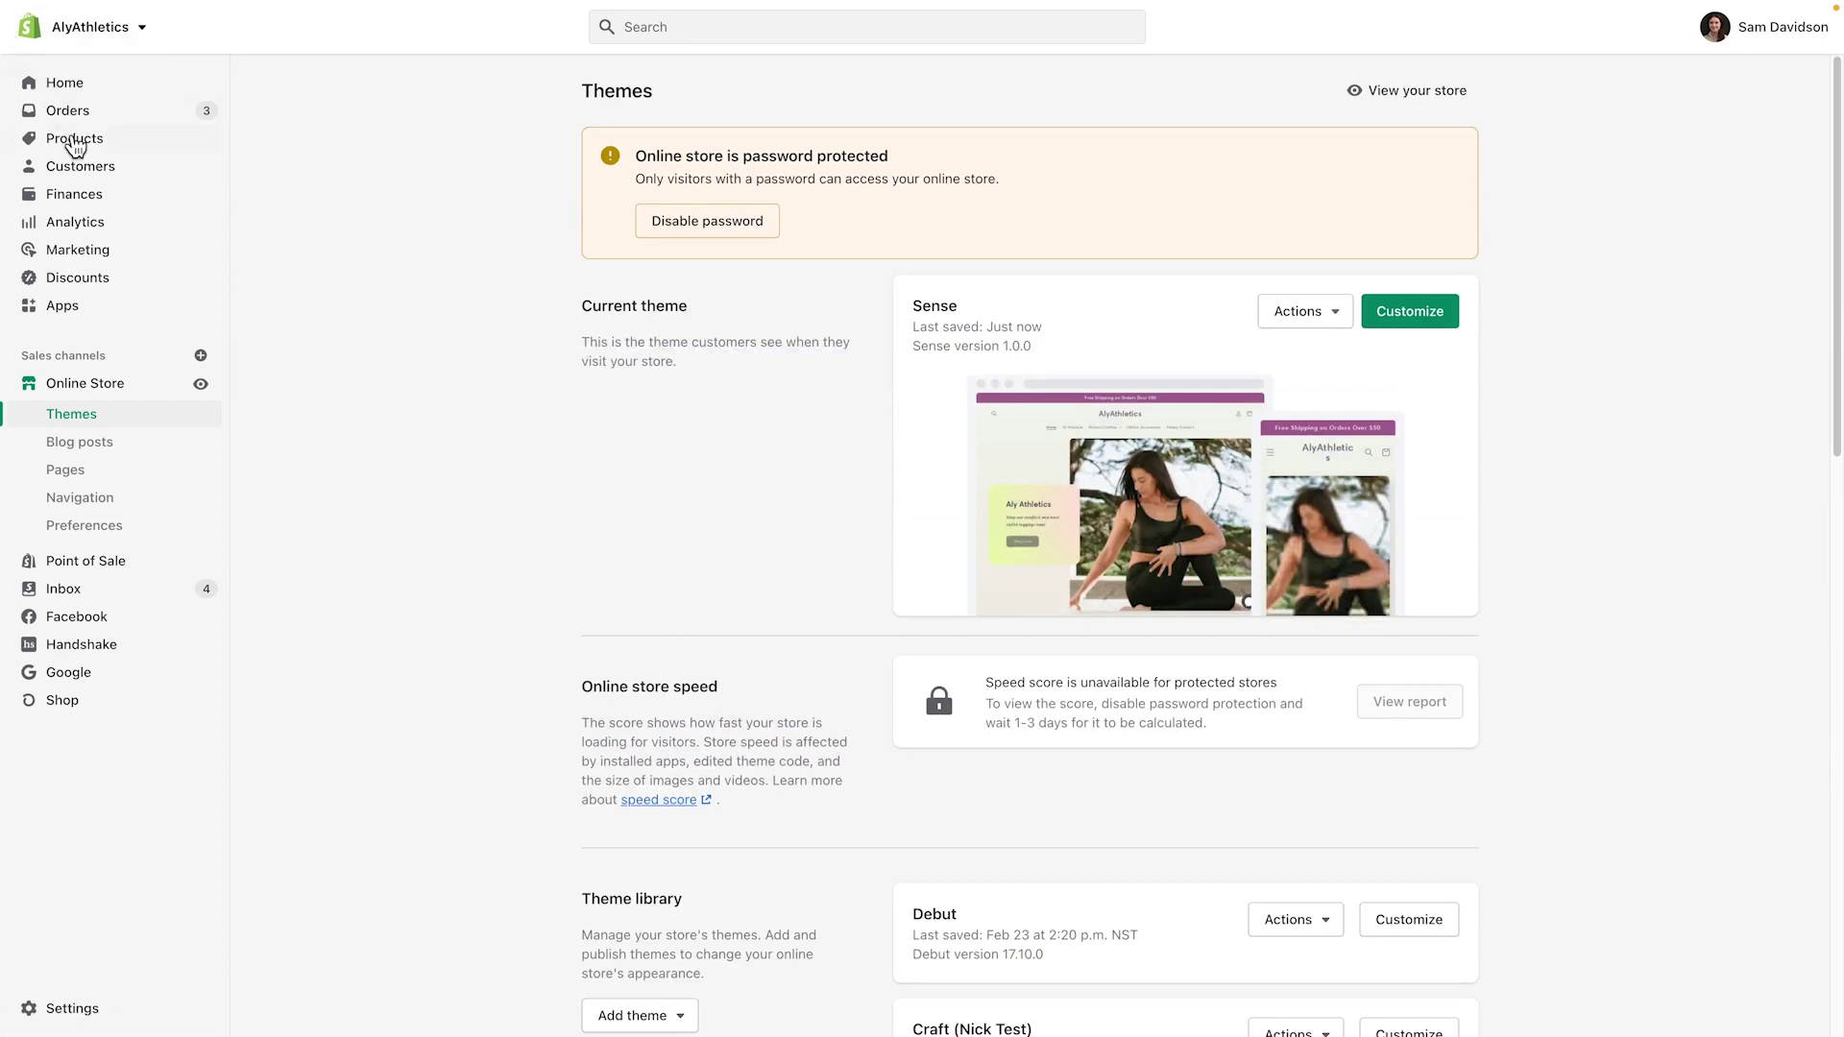
Step: Set the Black & Grey Marble Yoga Pant product's theme template to product-price-hidden
left_click(75, 139)
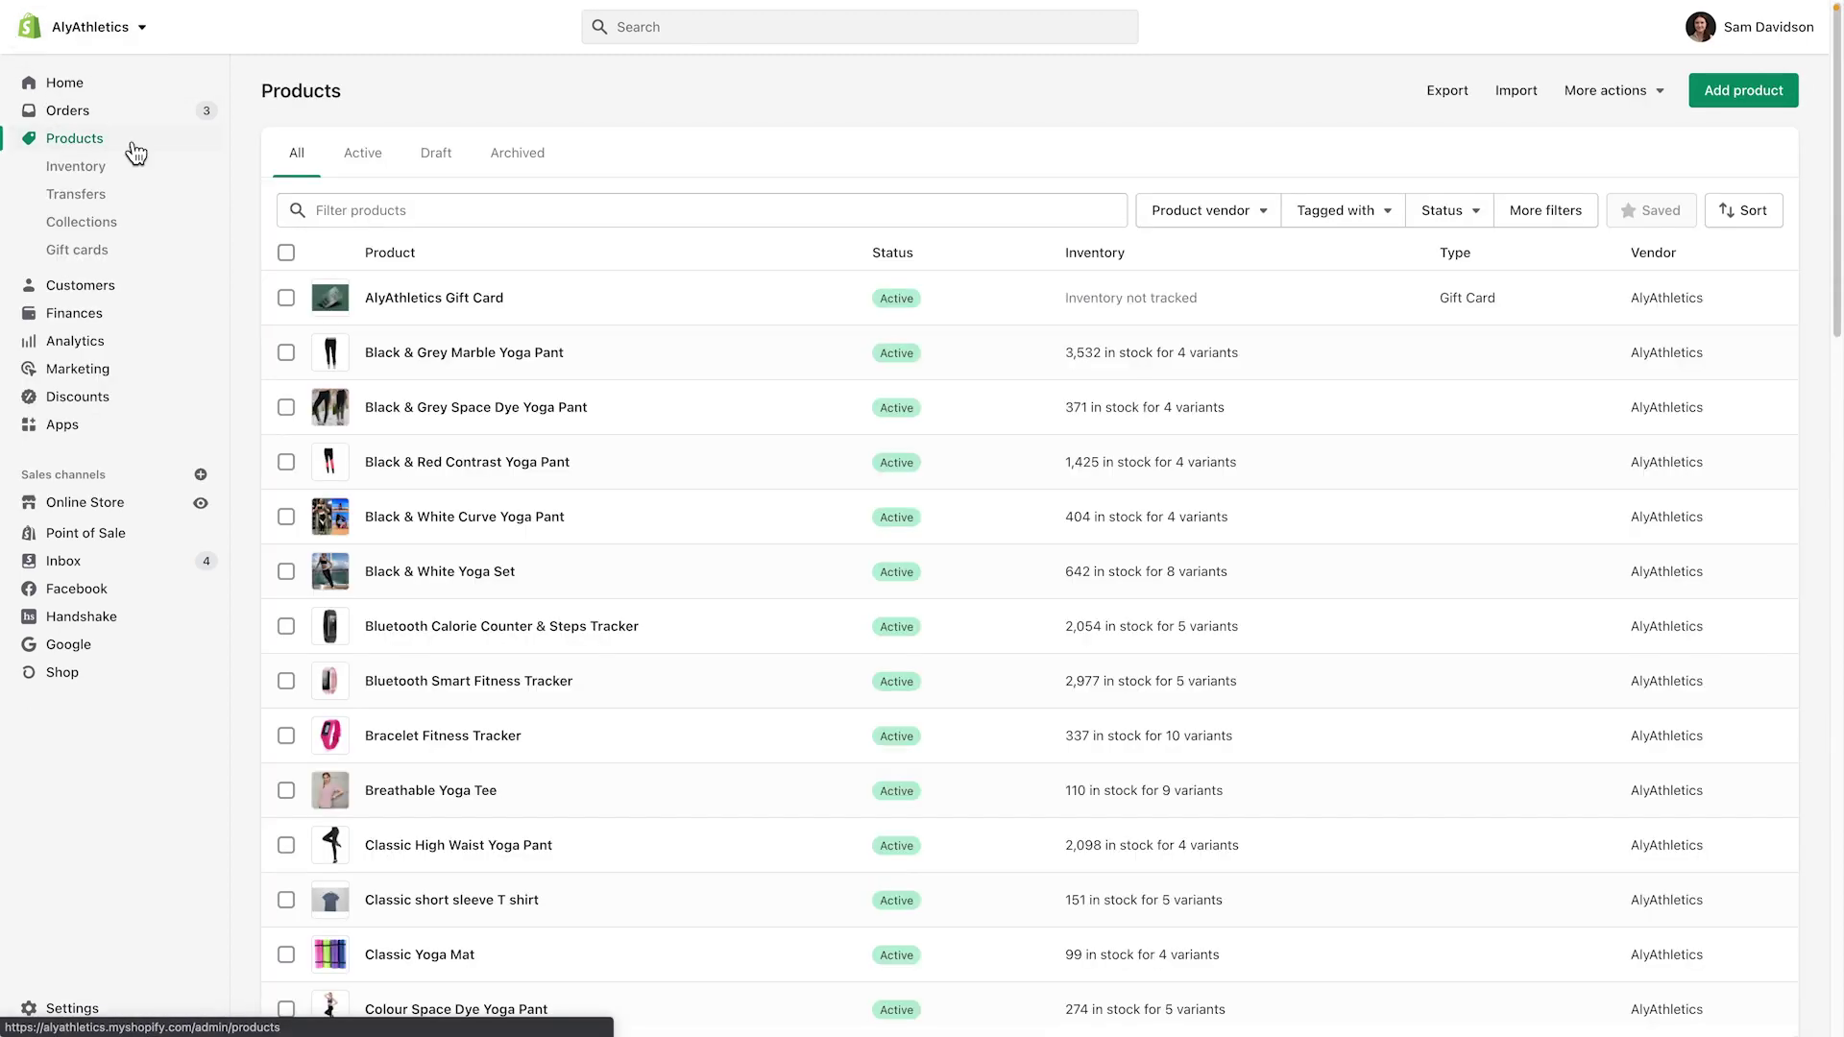
left_click(568, 352)
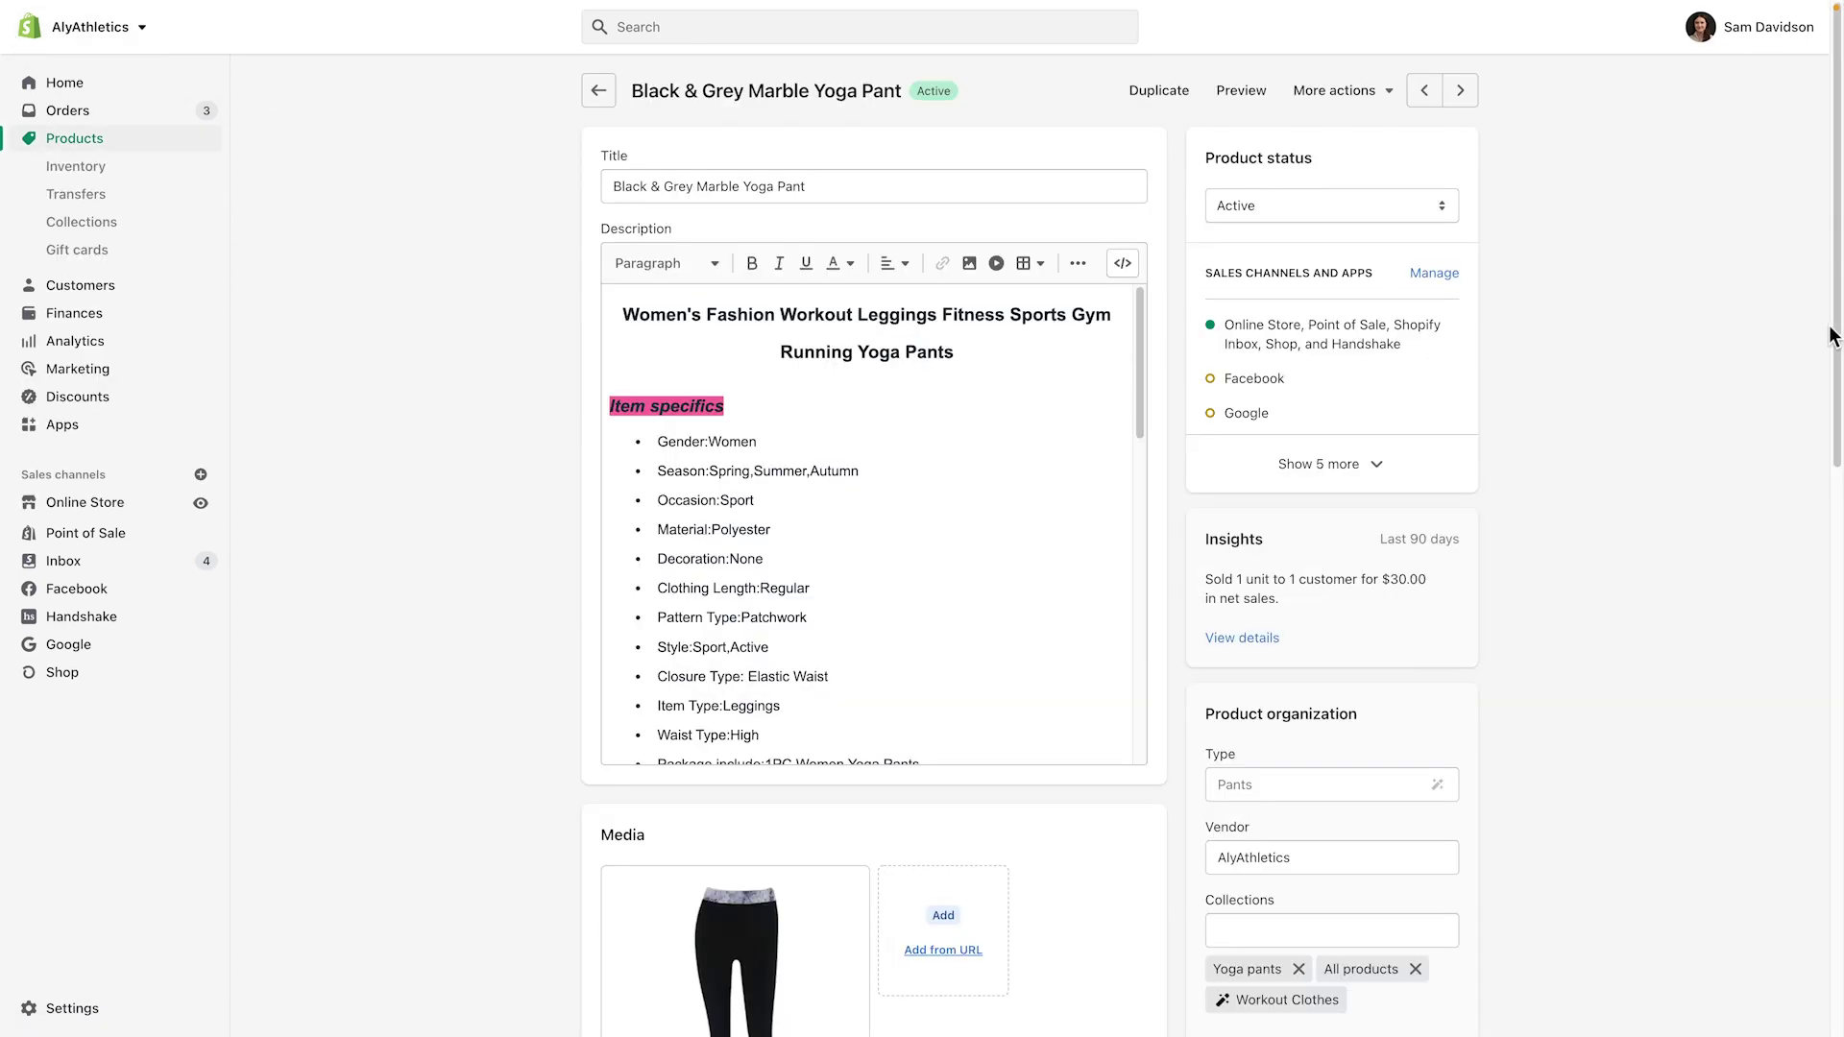
scroll(1828, 336, "down", 10)
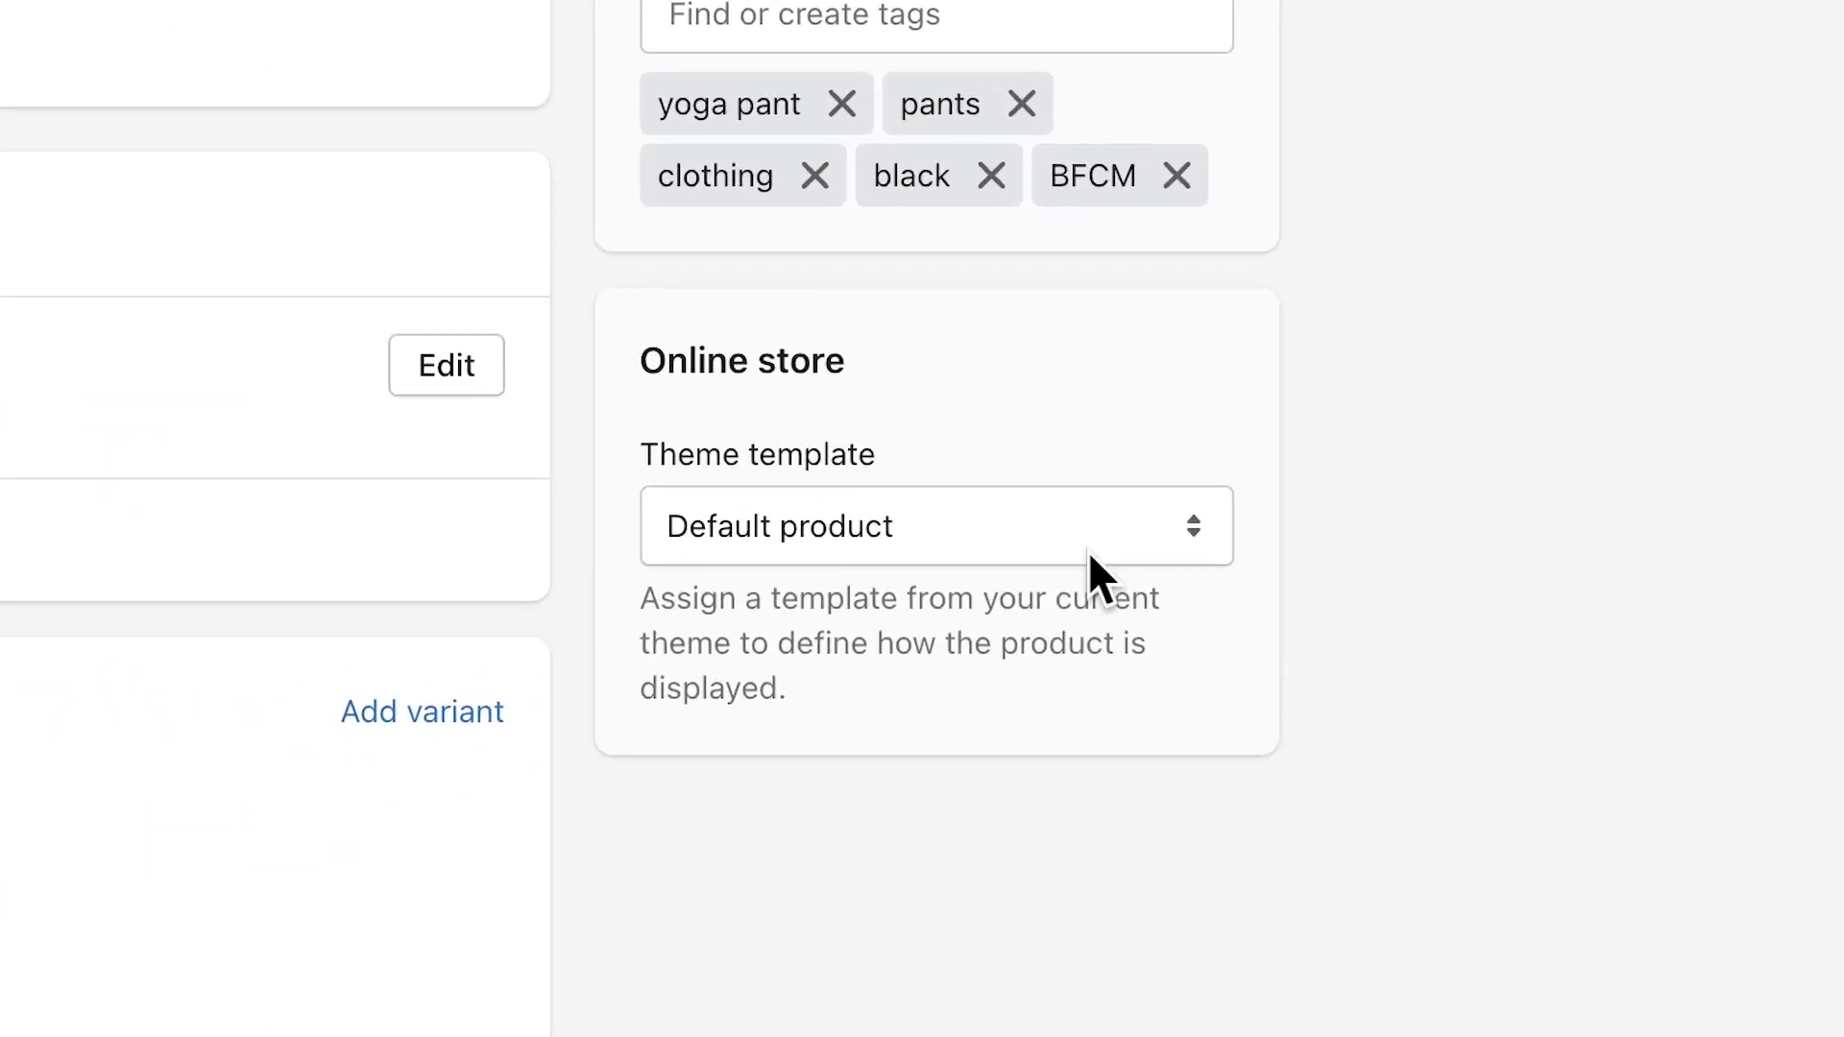
left_click(1069, 528)
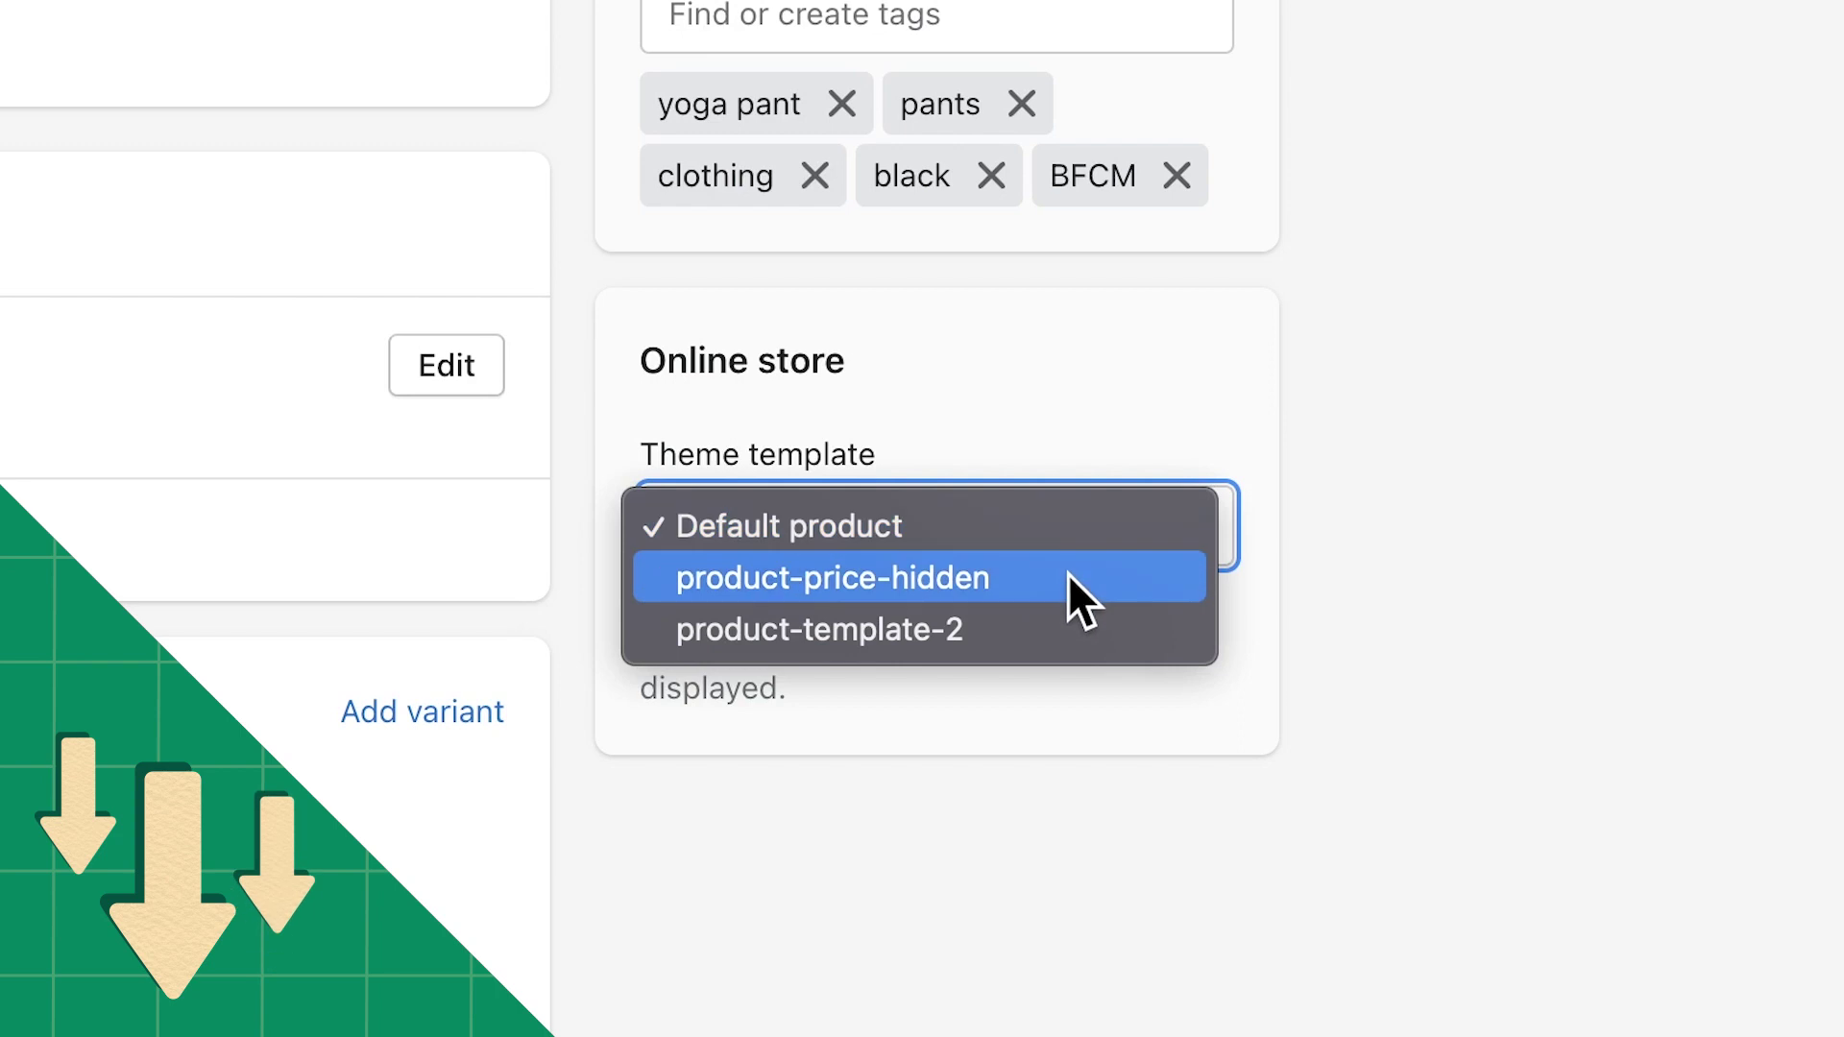
left_click(1068, 574)
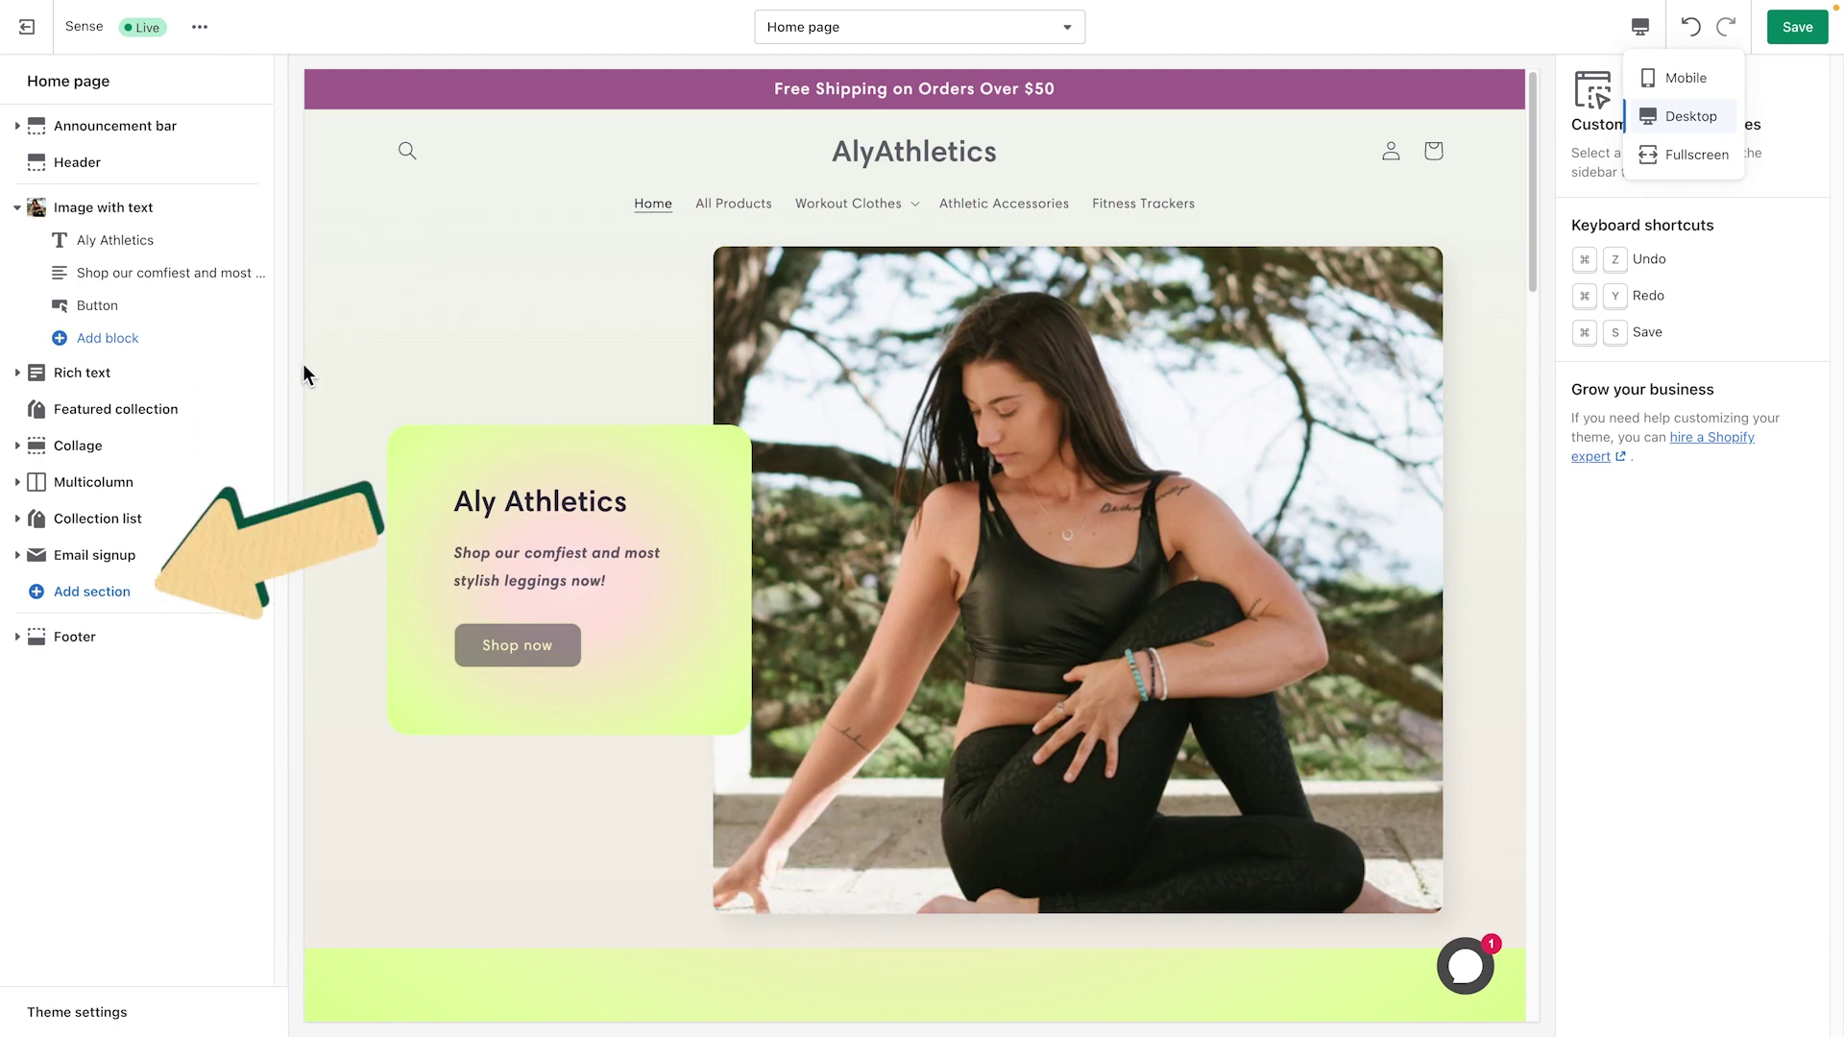
Step: Bring up the Add section picker on the Home page, then dismiss it without adding anything
left_click(108, 596)
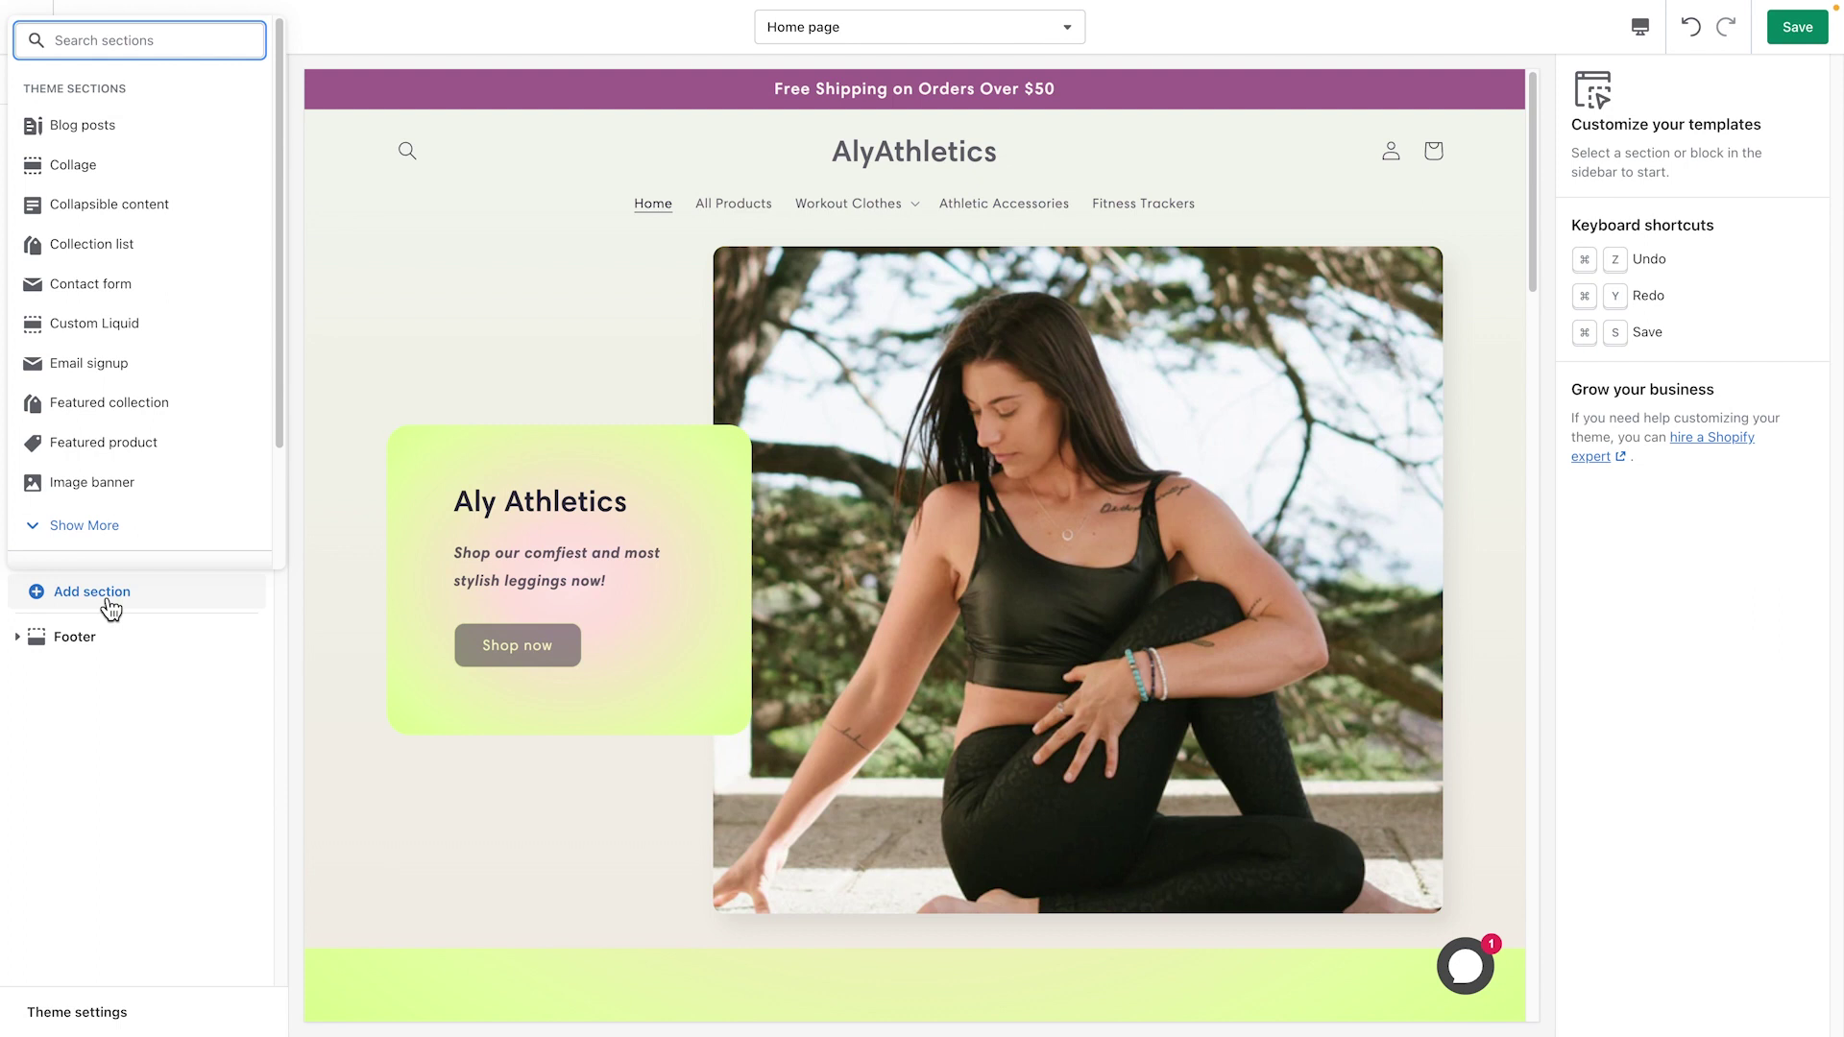
key("Escape")
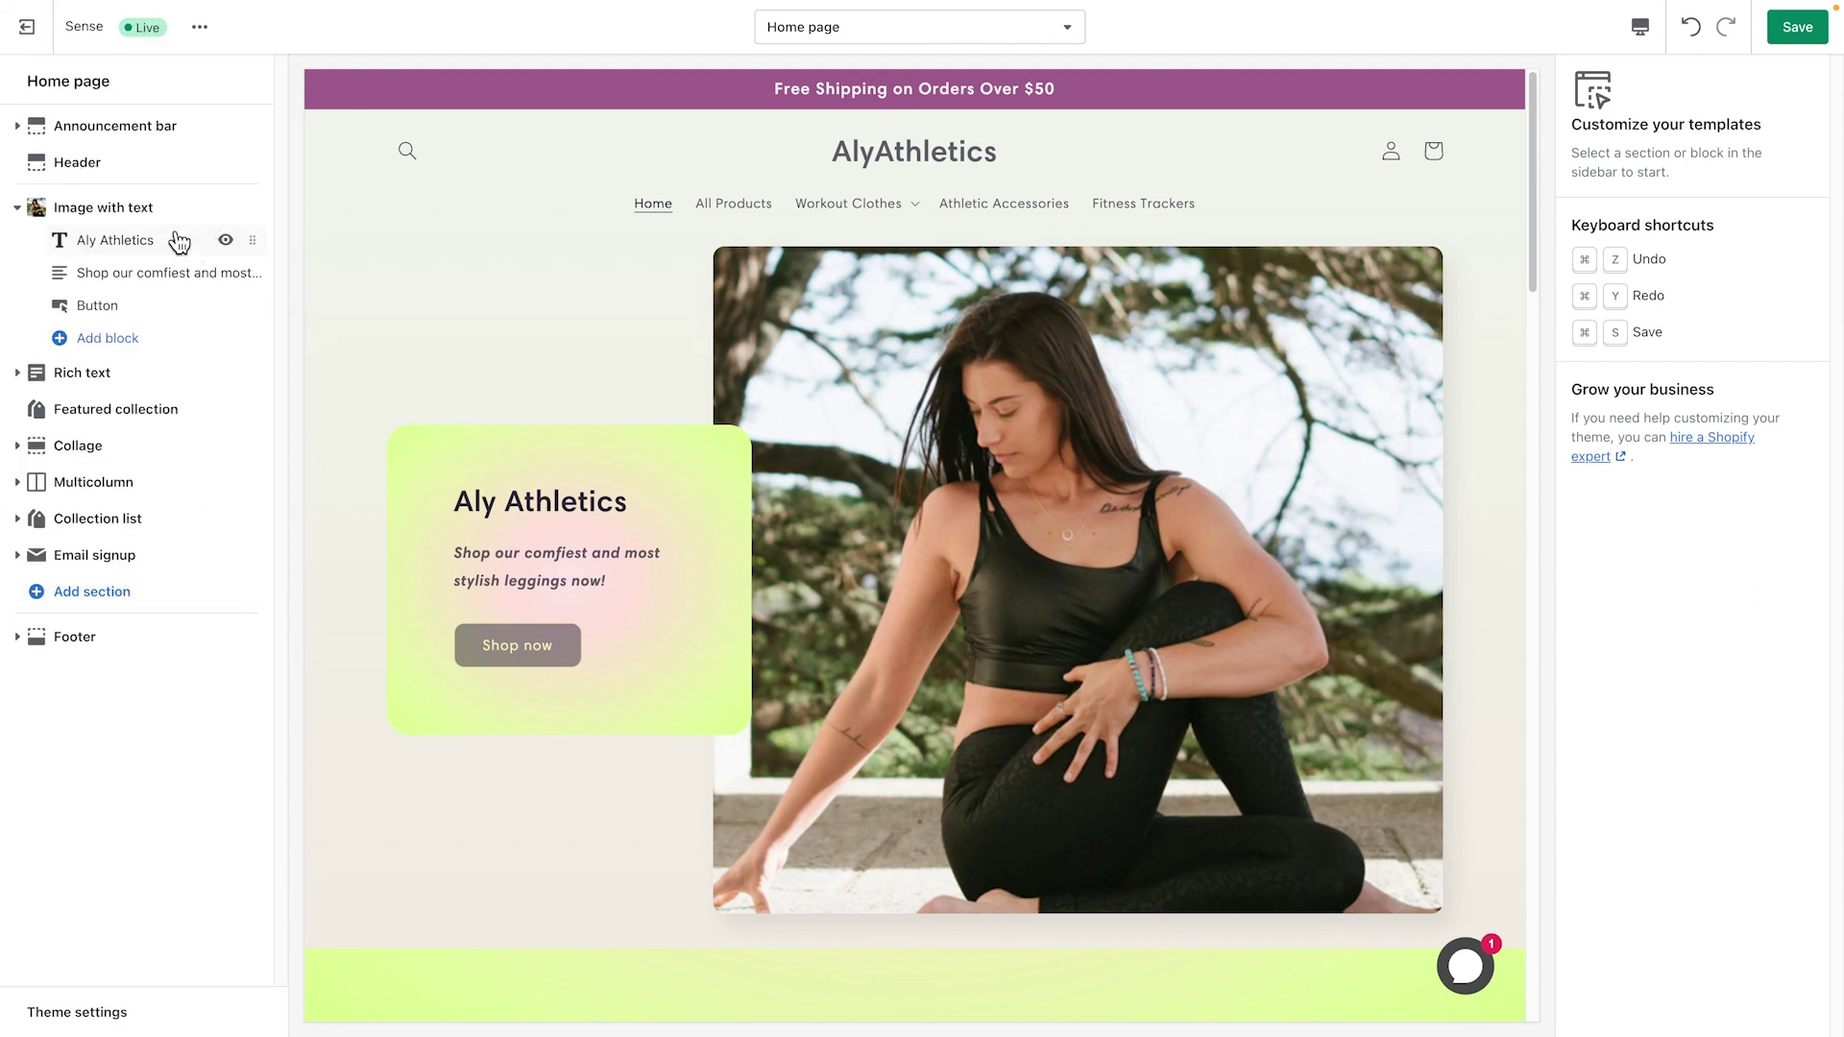
Step: Place Image with text below Rich text and move its Button block above the paragraph
left_click(127, 212)
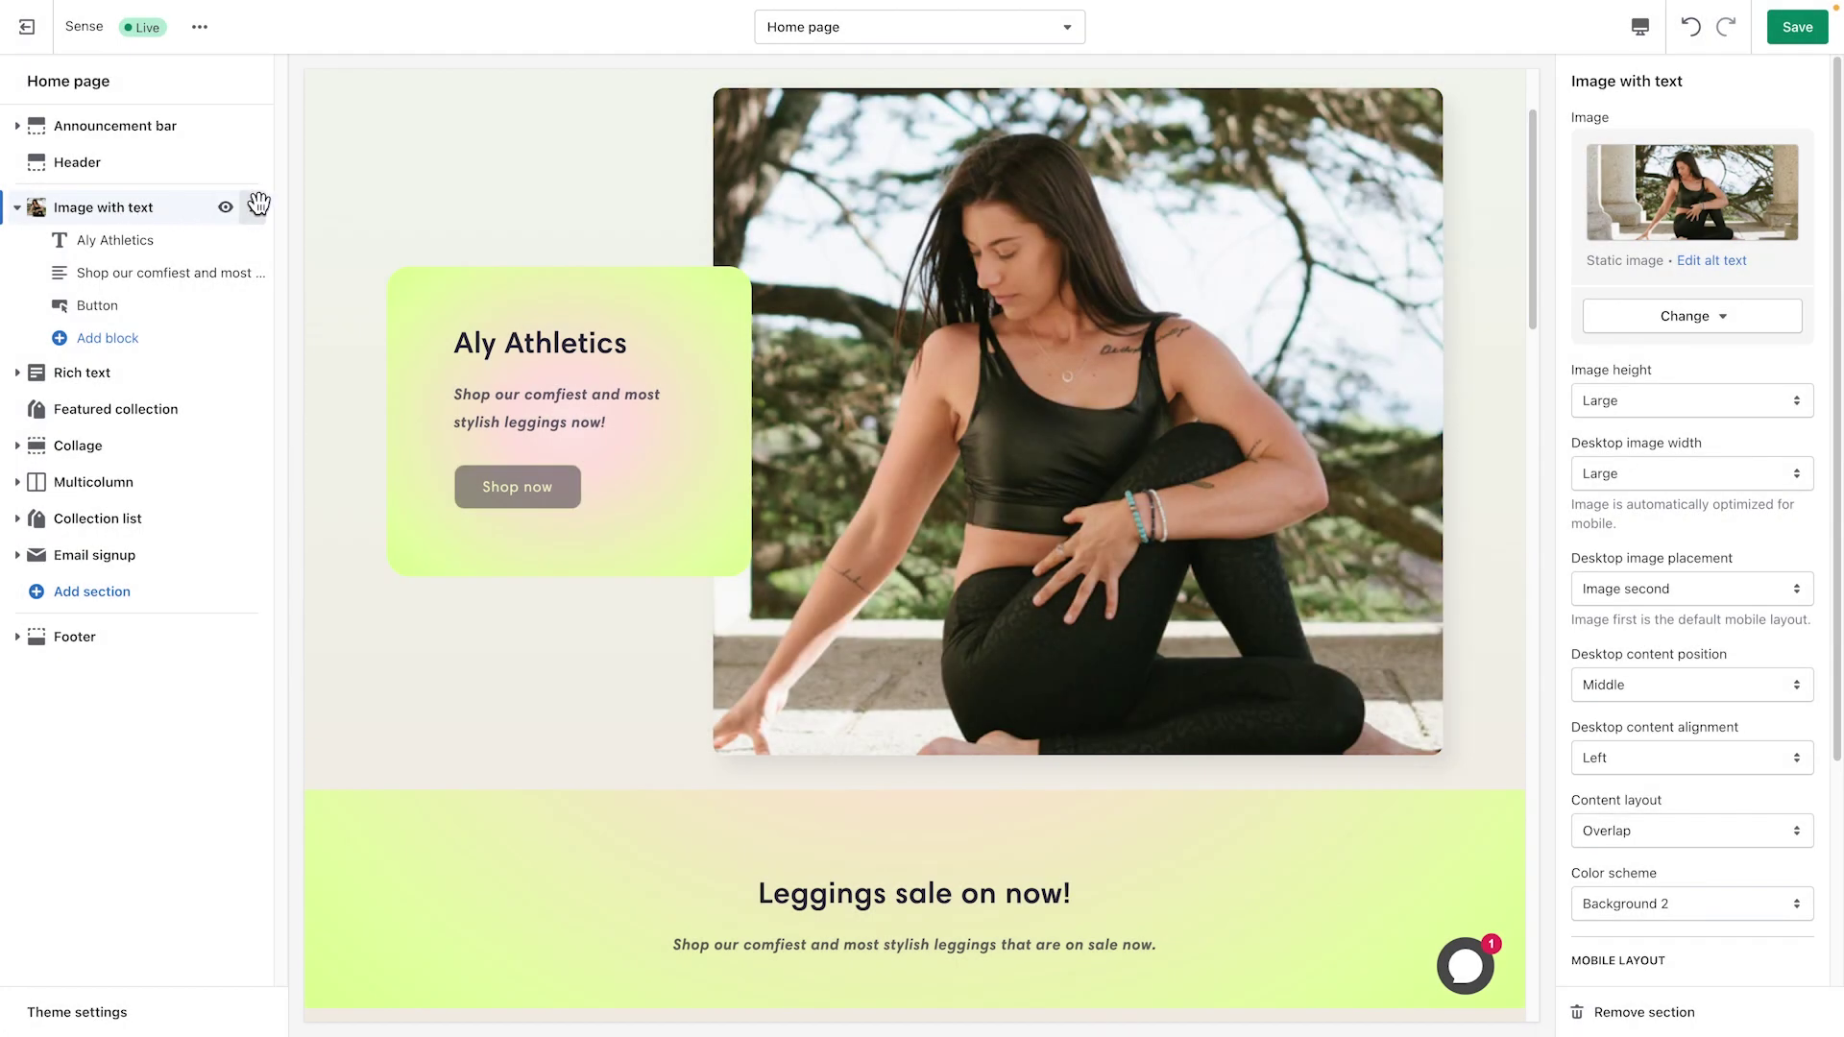
left_click_drag(257, 204, 252, 248)
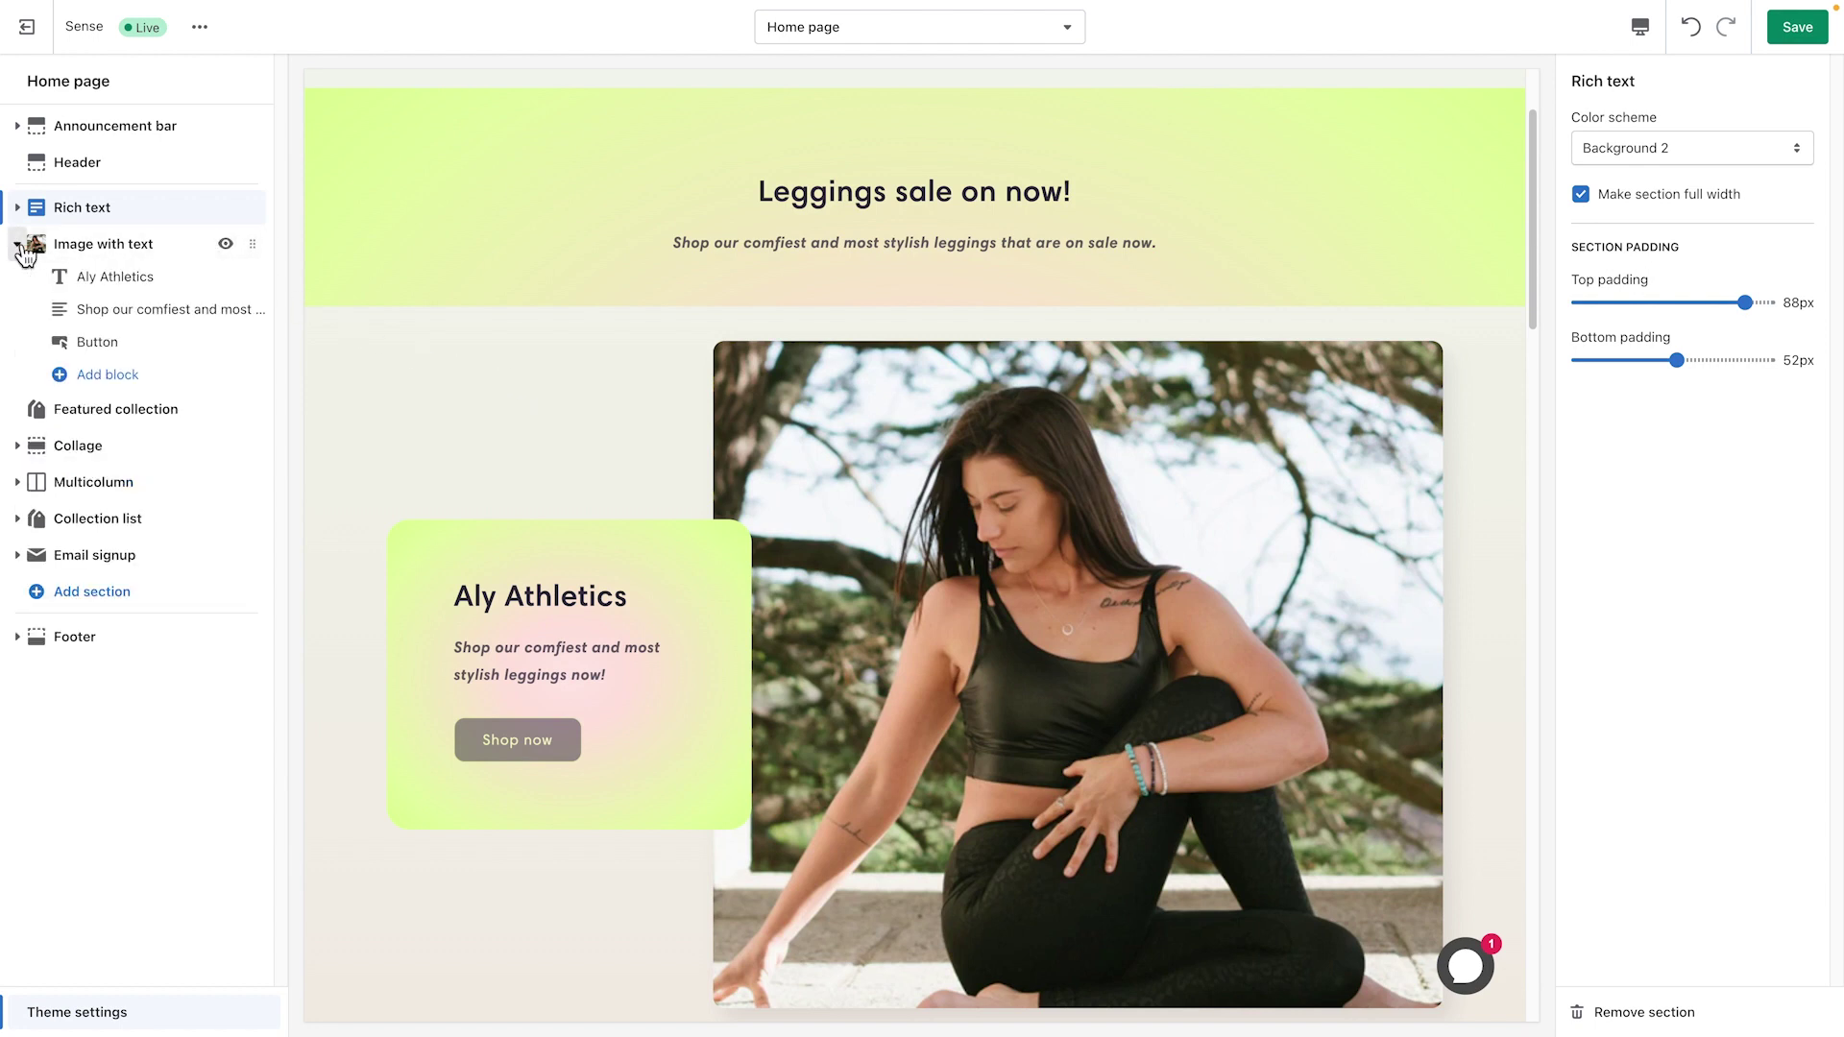
left_click_drag(247, 348, 244, 305)
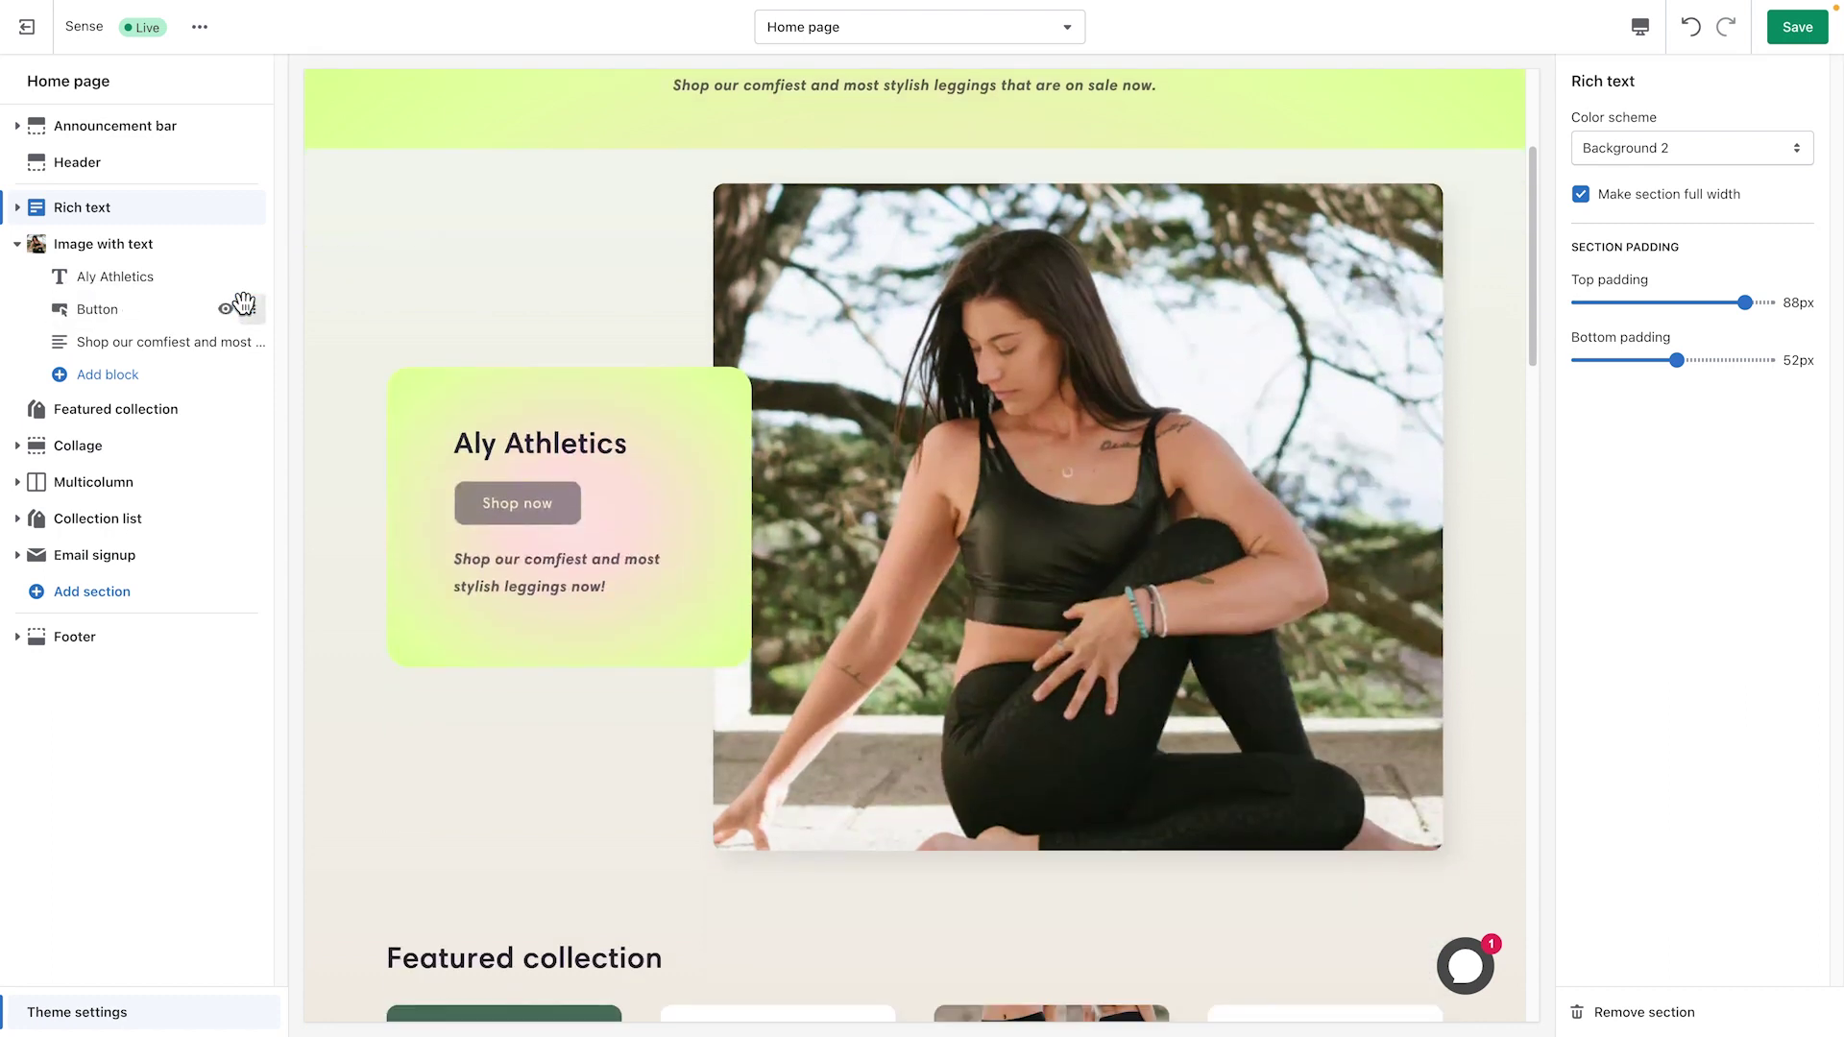
scroll(317, 291, "up", 3)
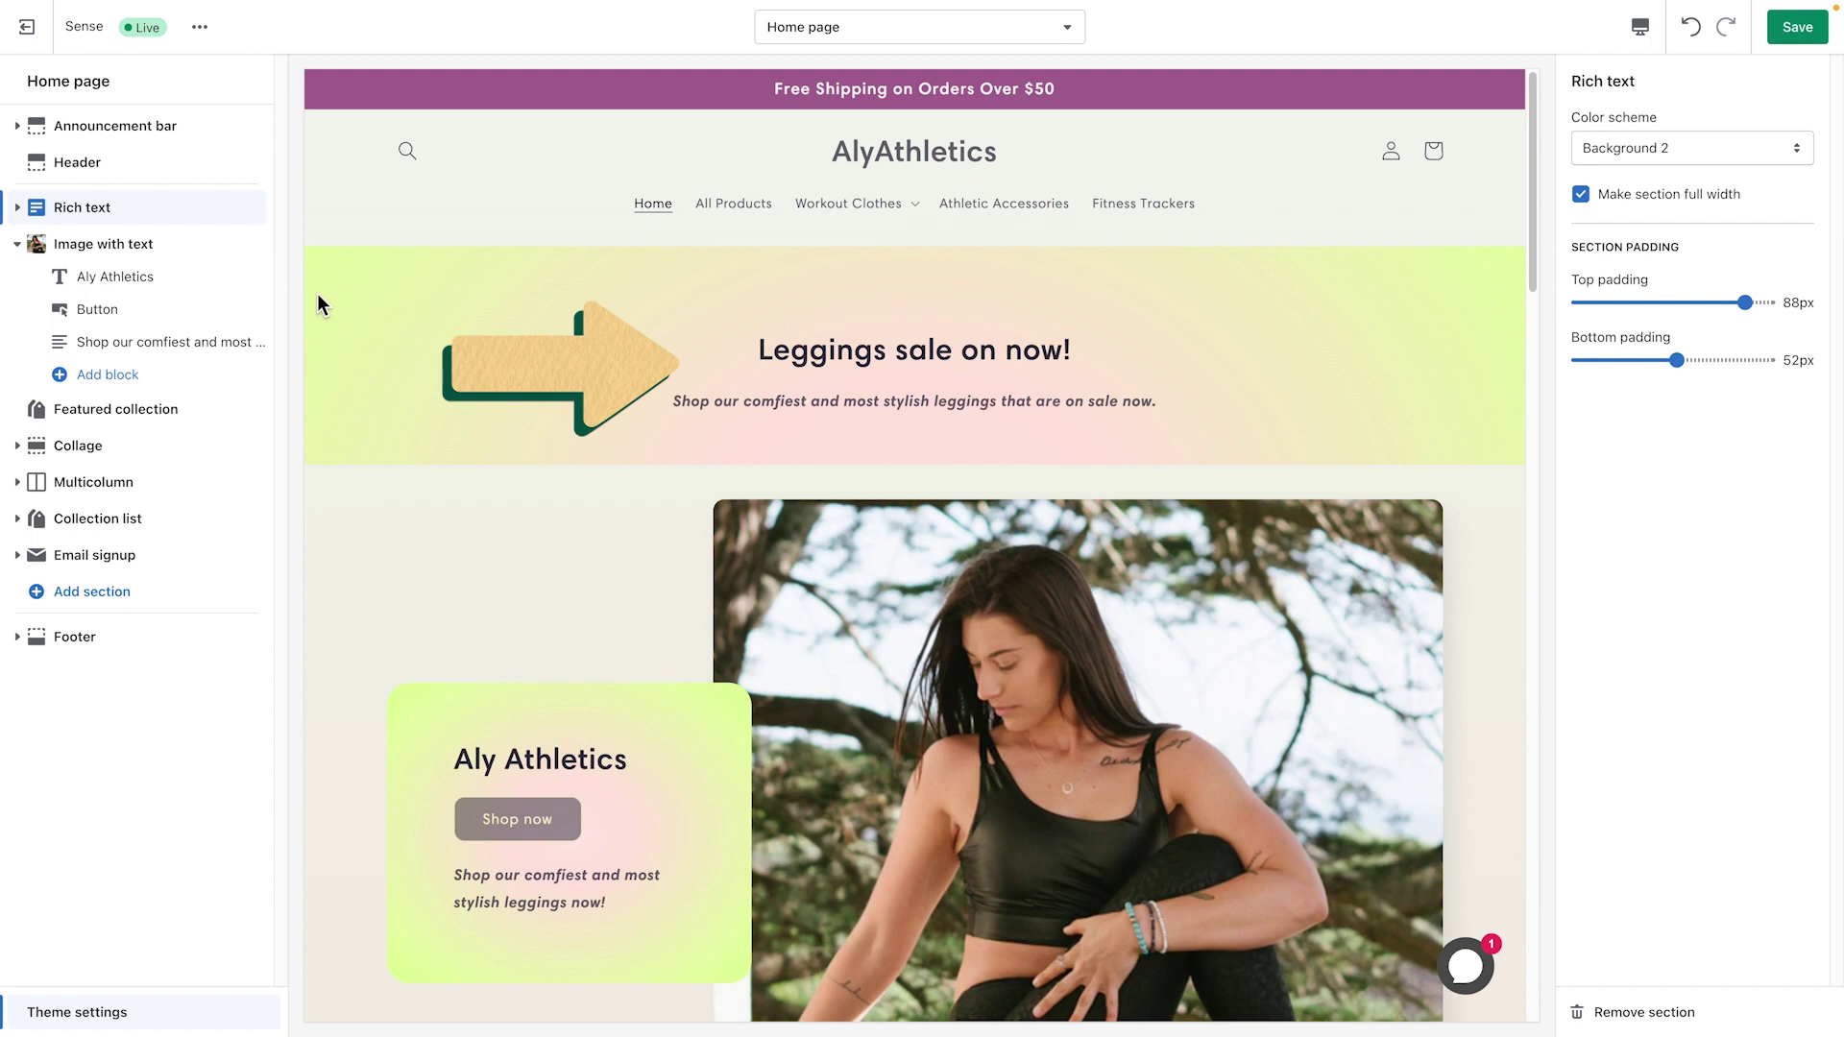
Step: Add a visible Shop now button block to the Leggings sale Rich text section and save
left_click(19, 212)
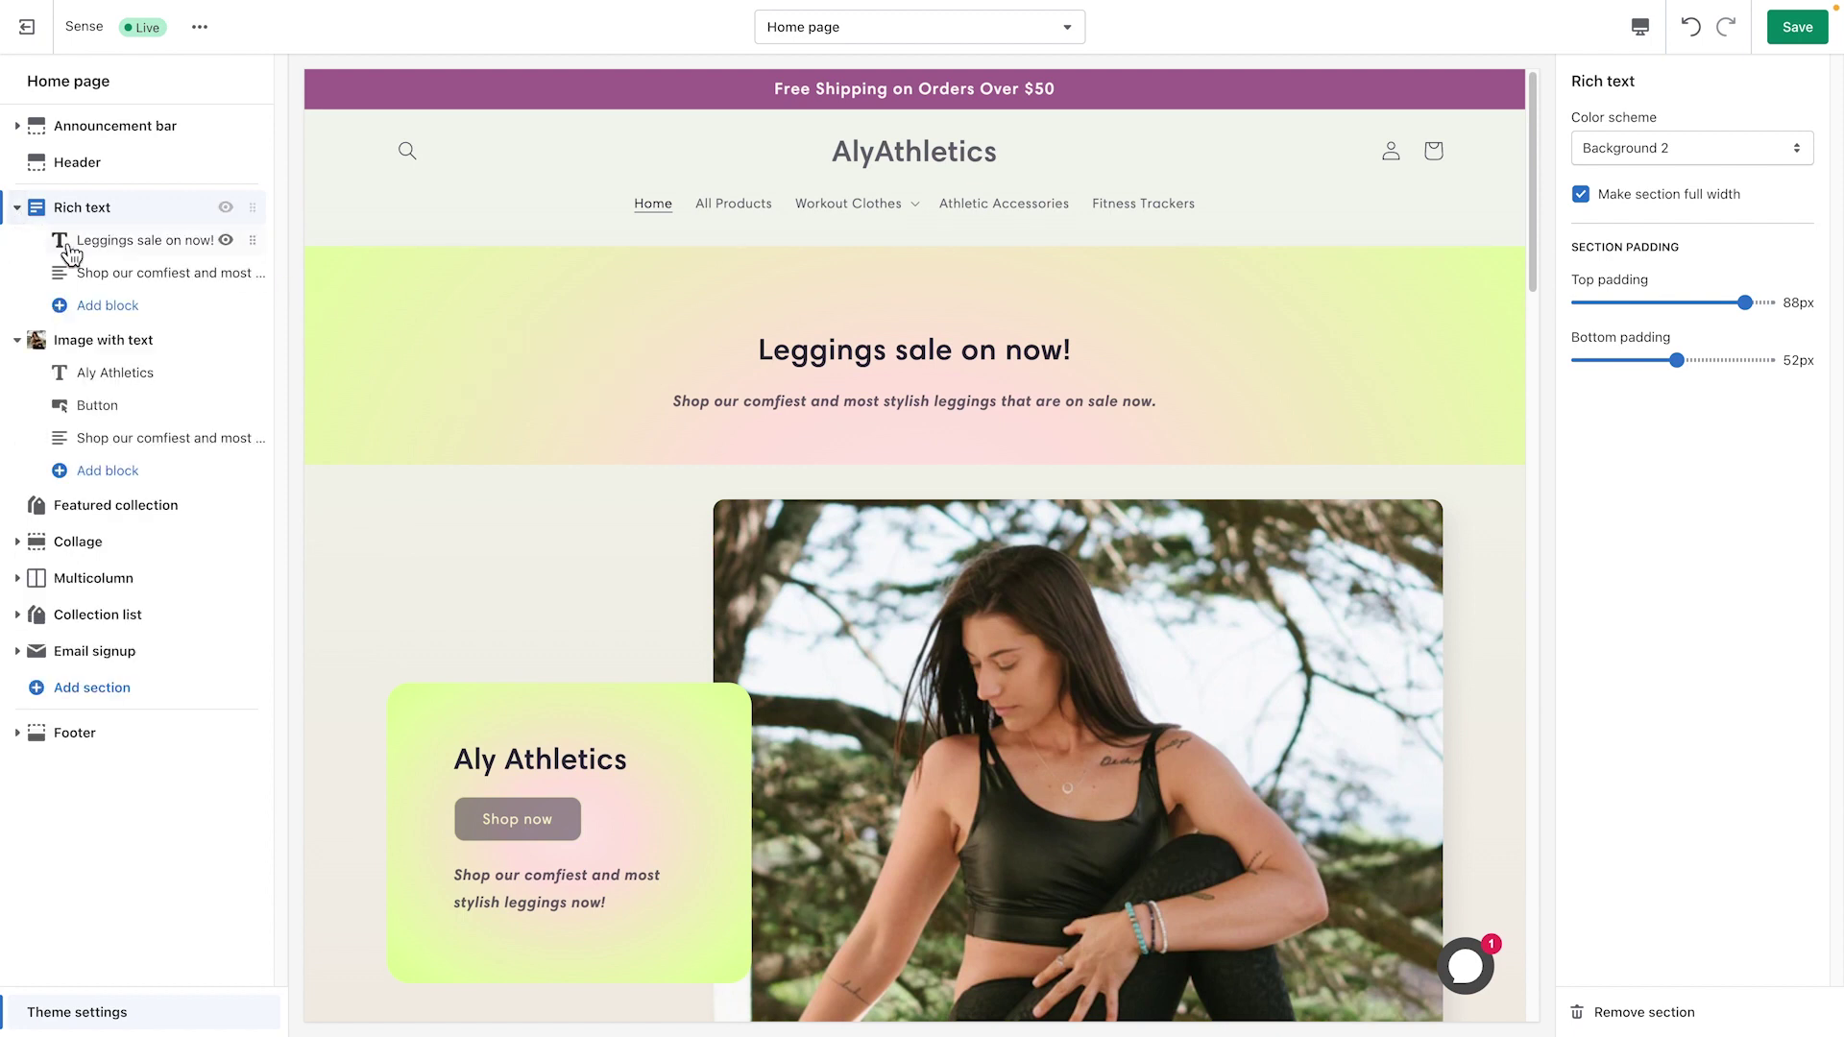
left_click(153, 308)
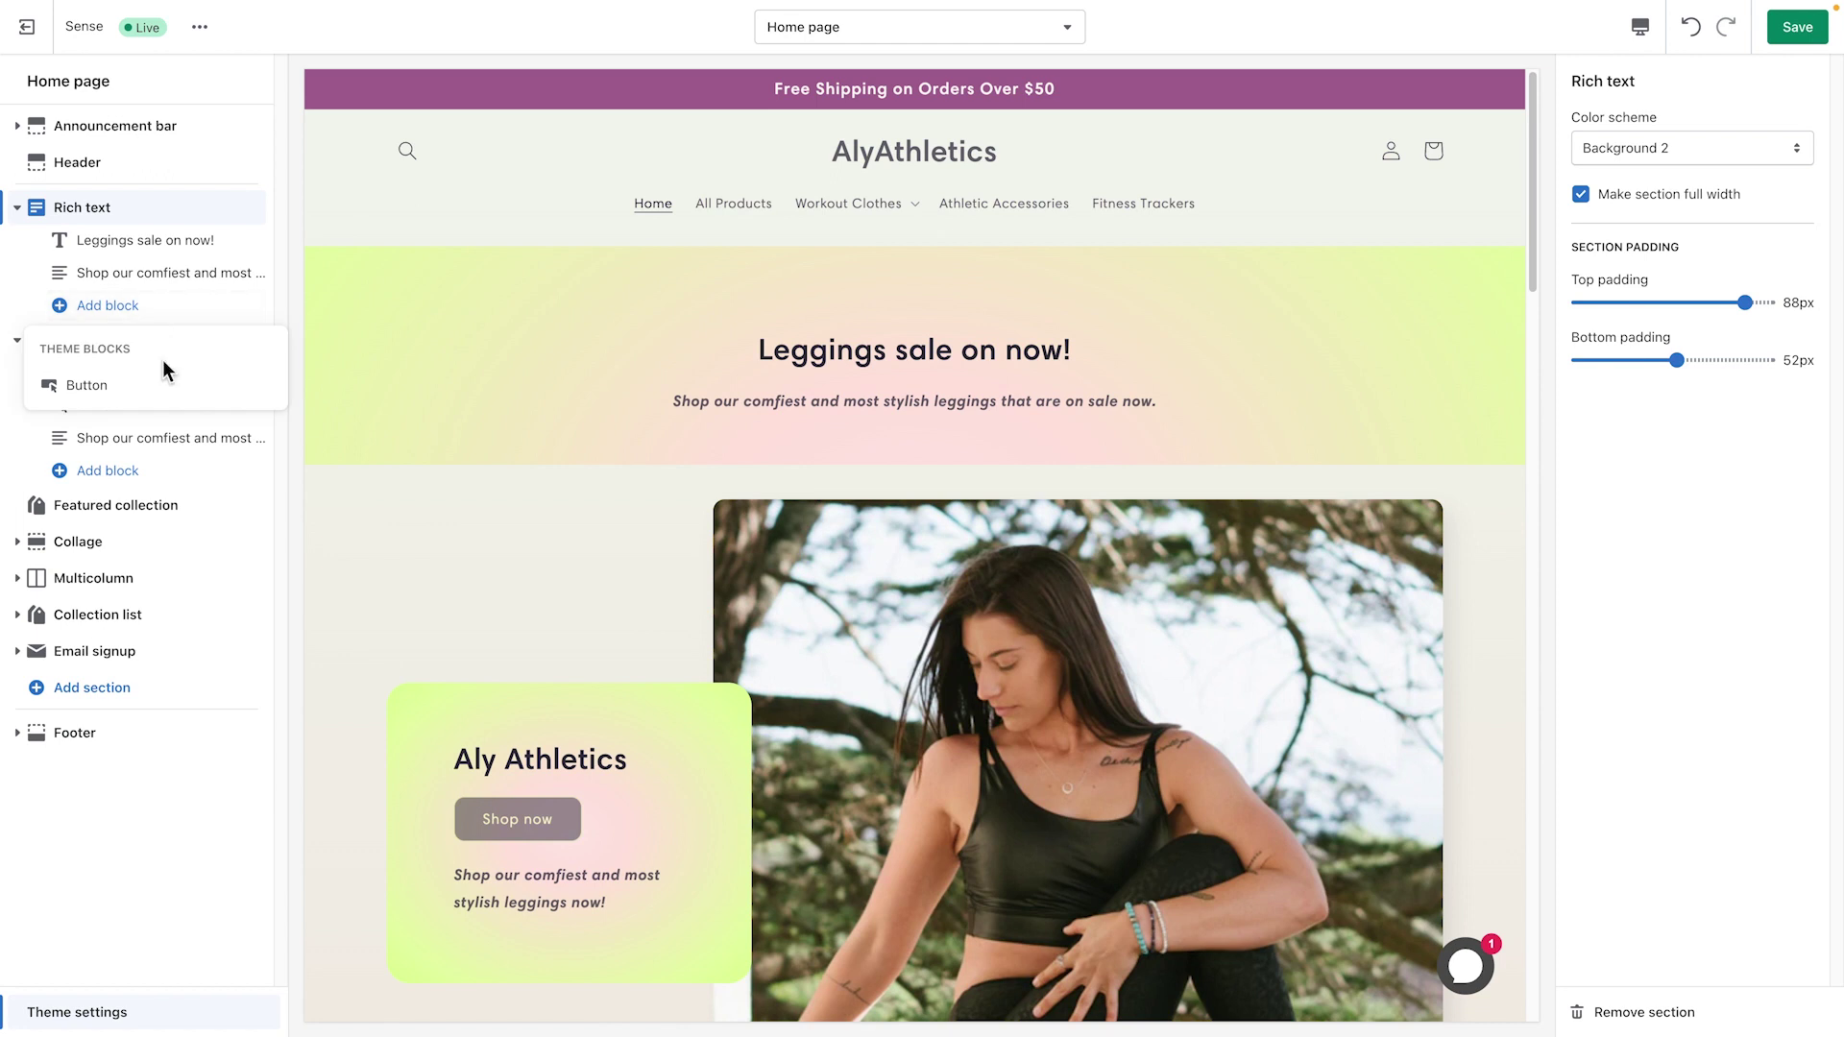
left_click(86, 385)
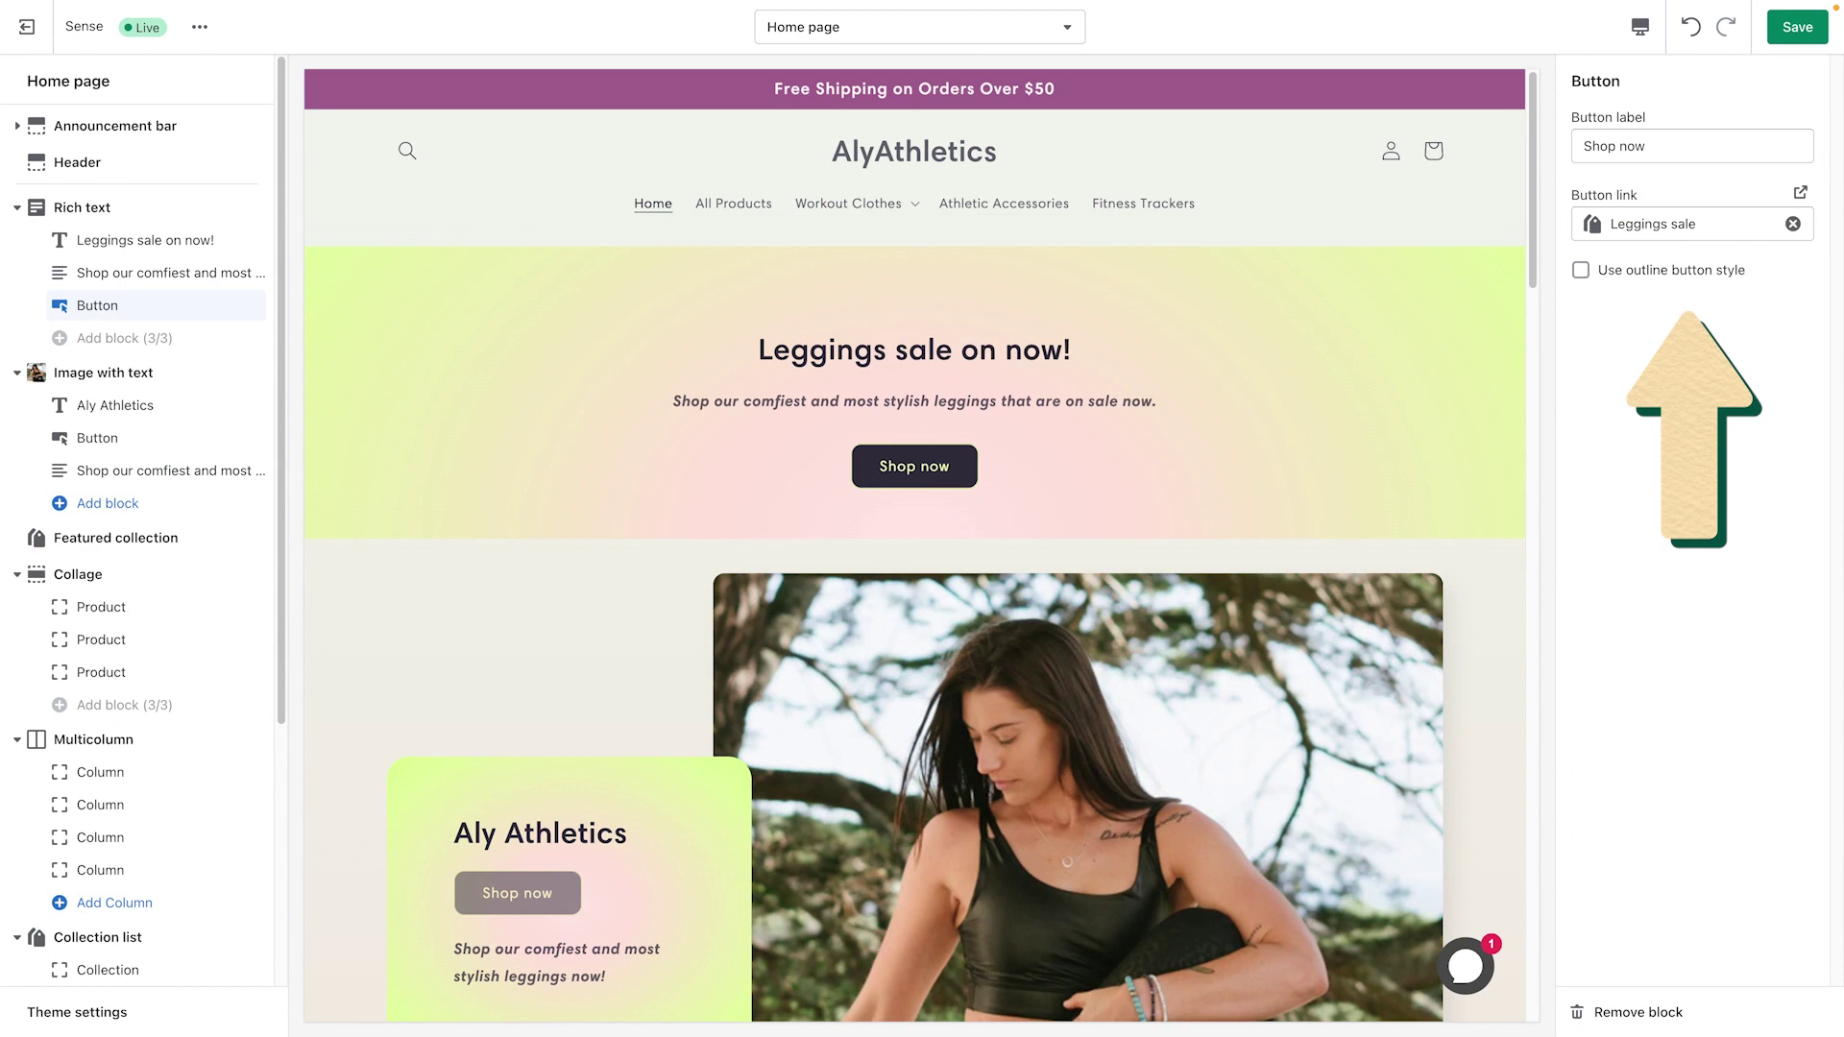
mouse_move(235, 309)
left_click(226, 308)
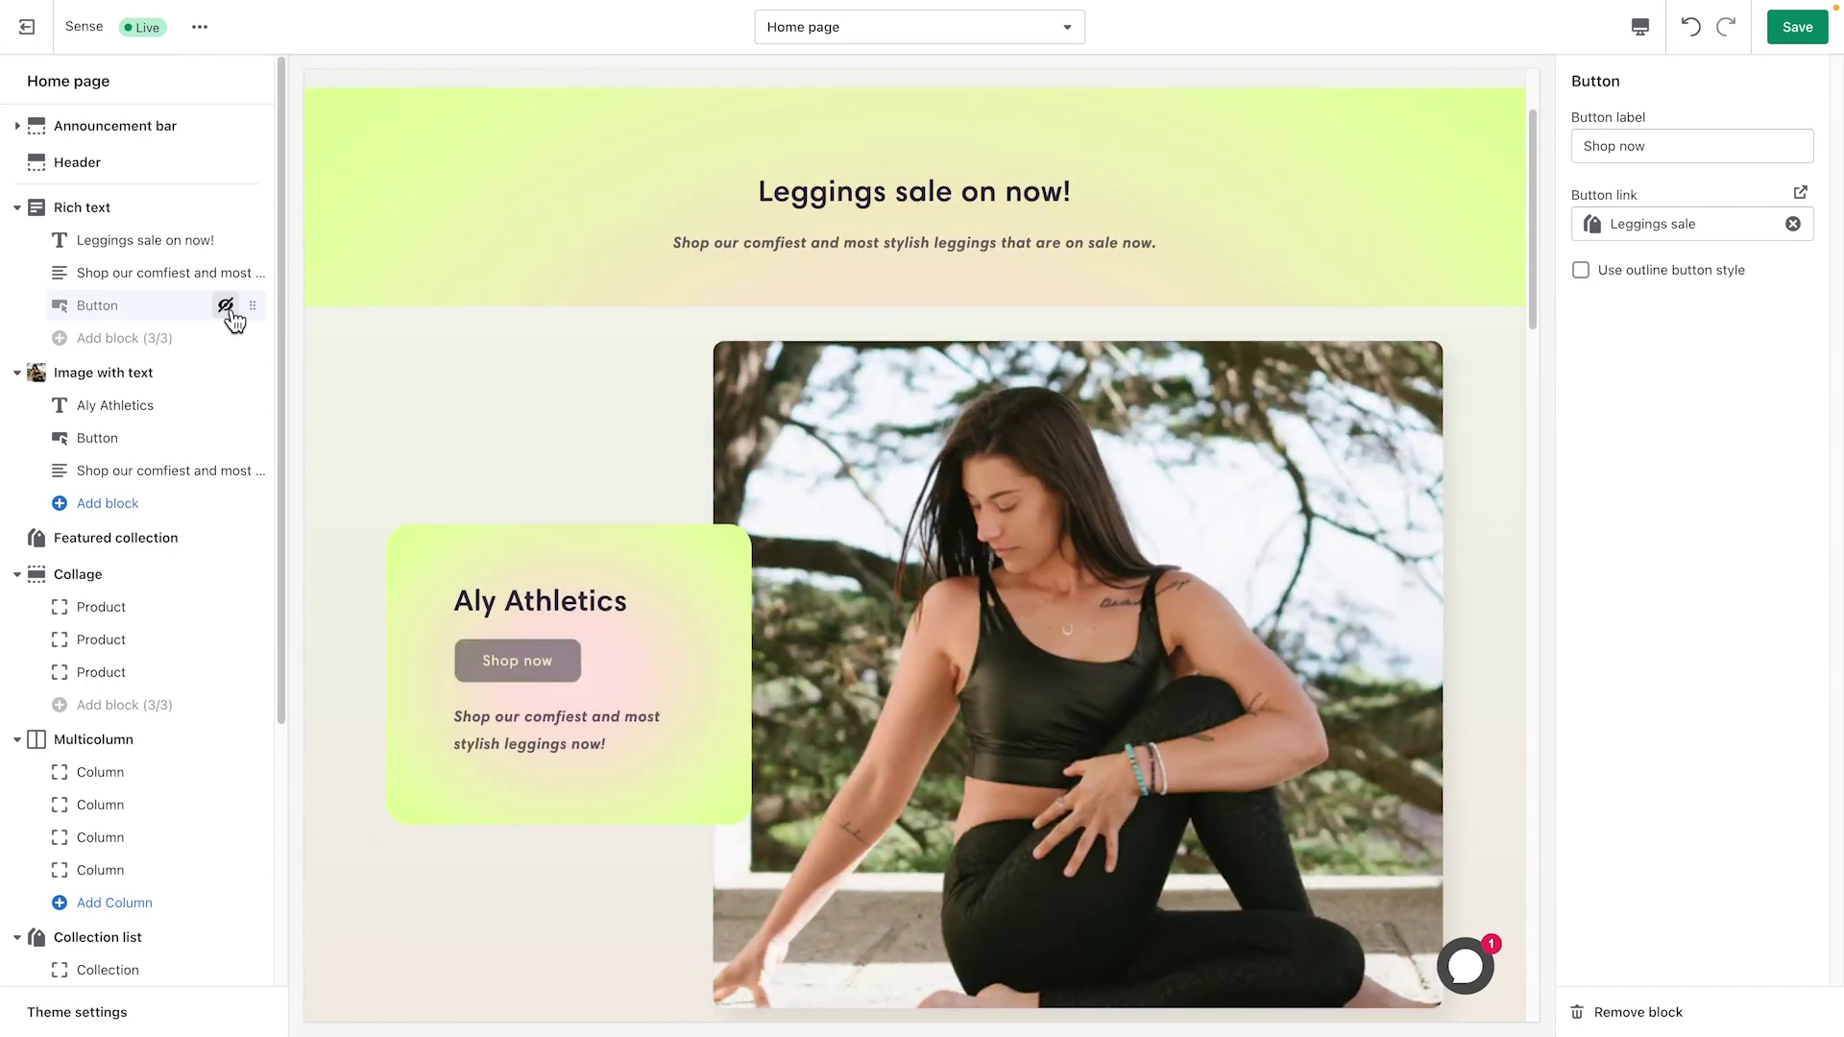
left_click(227, 307)
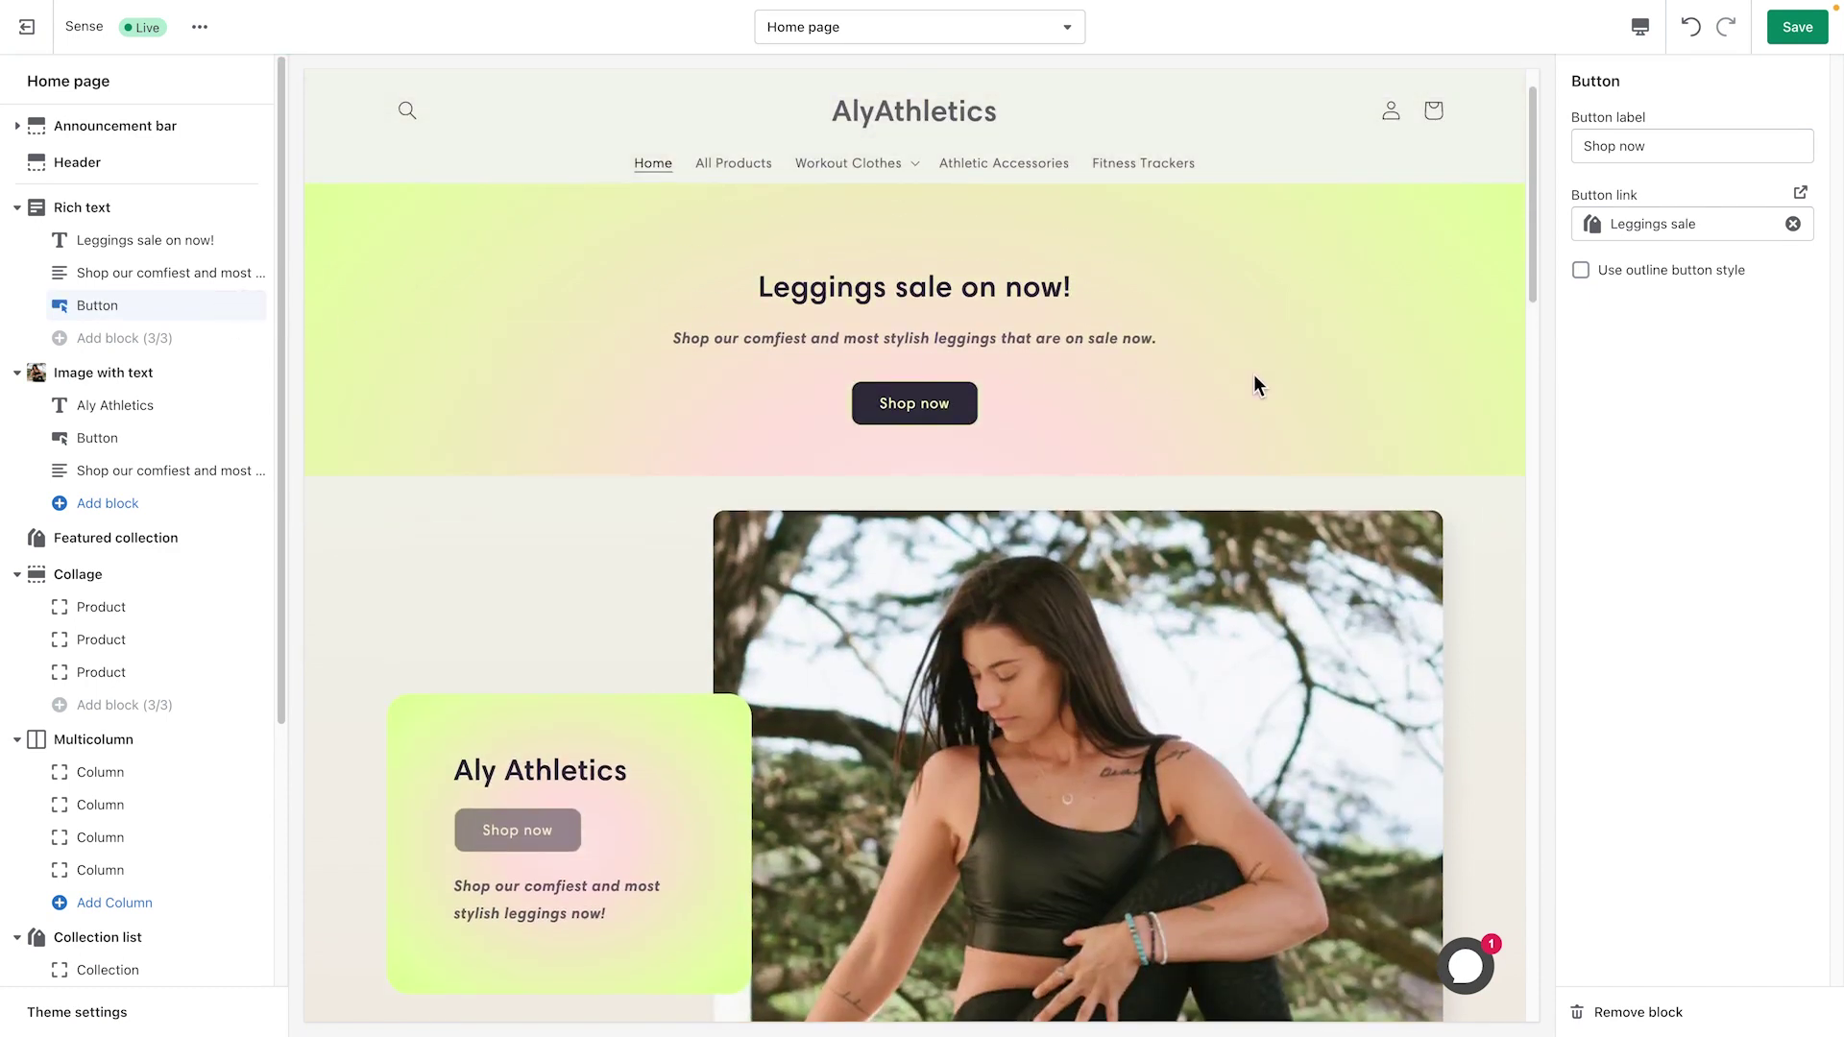
left_click(1639, 1013)
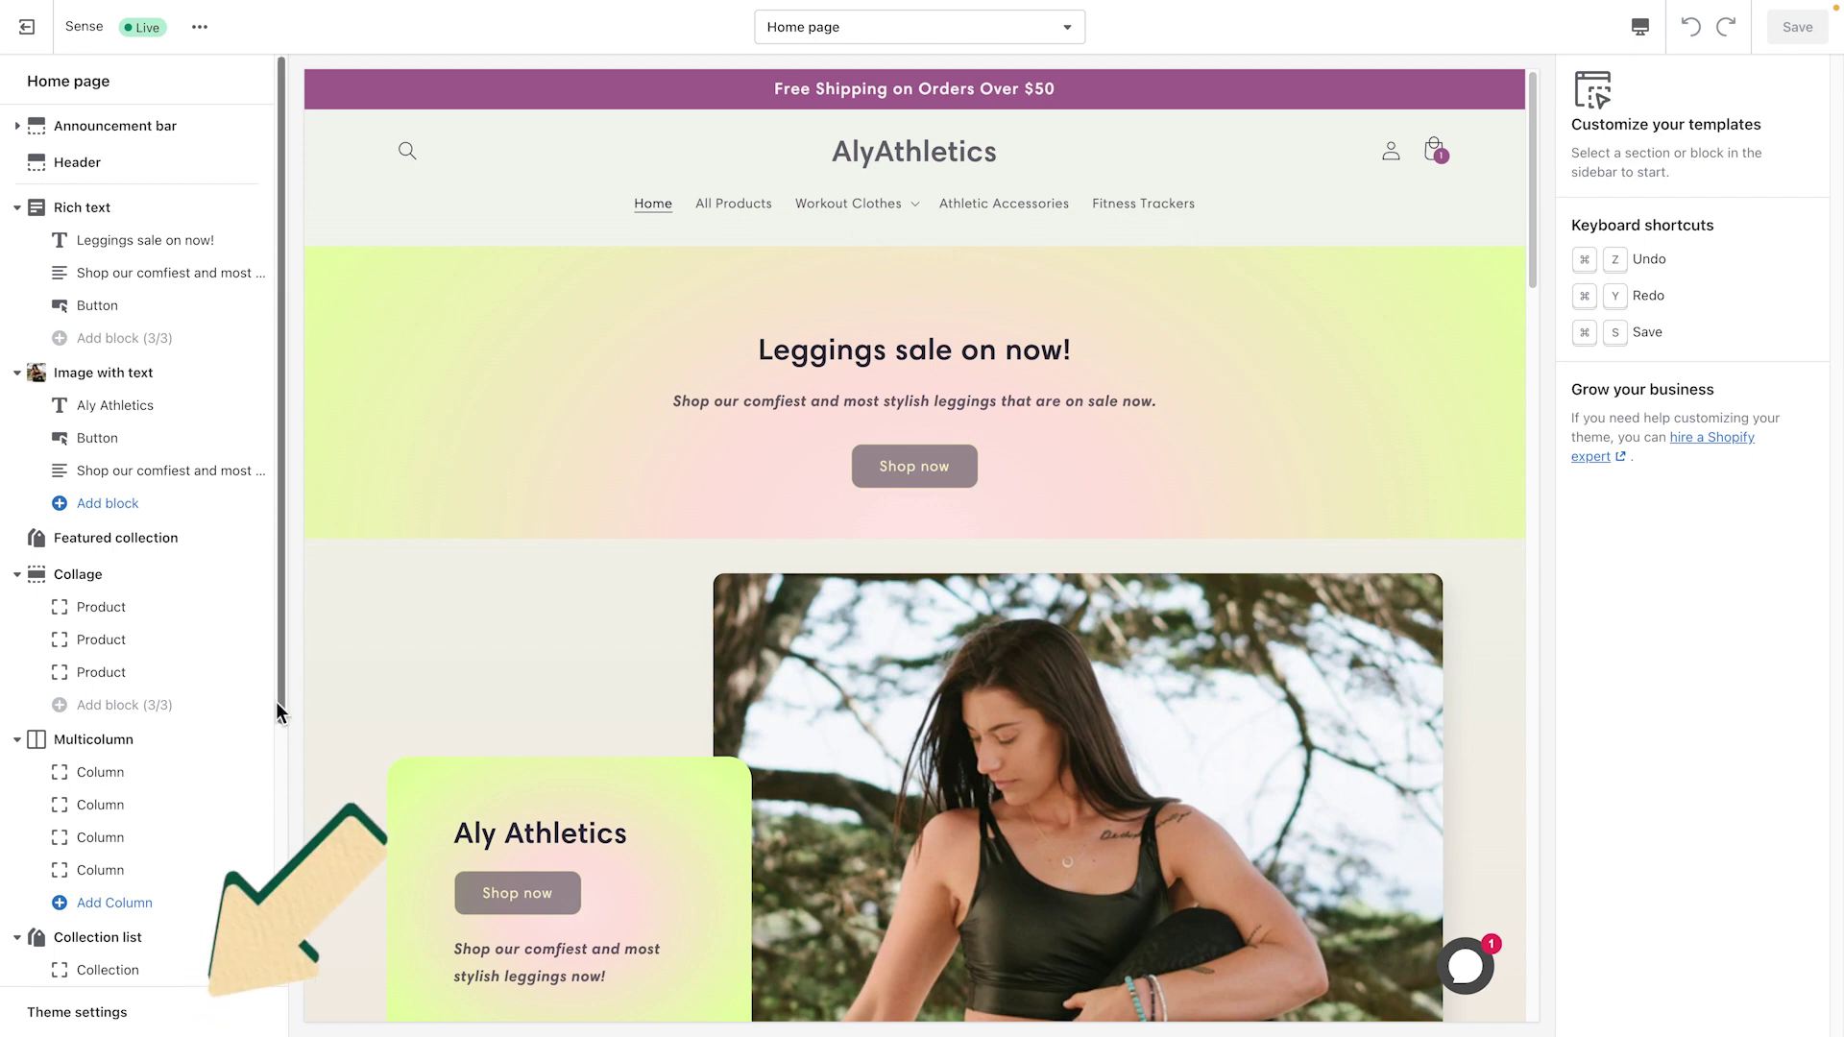
left_click(118, 1019)
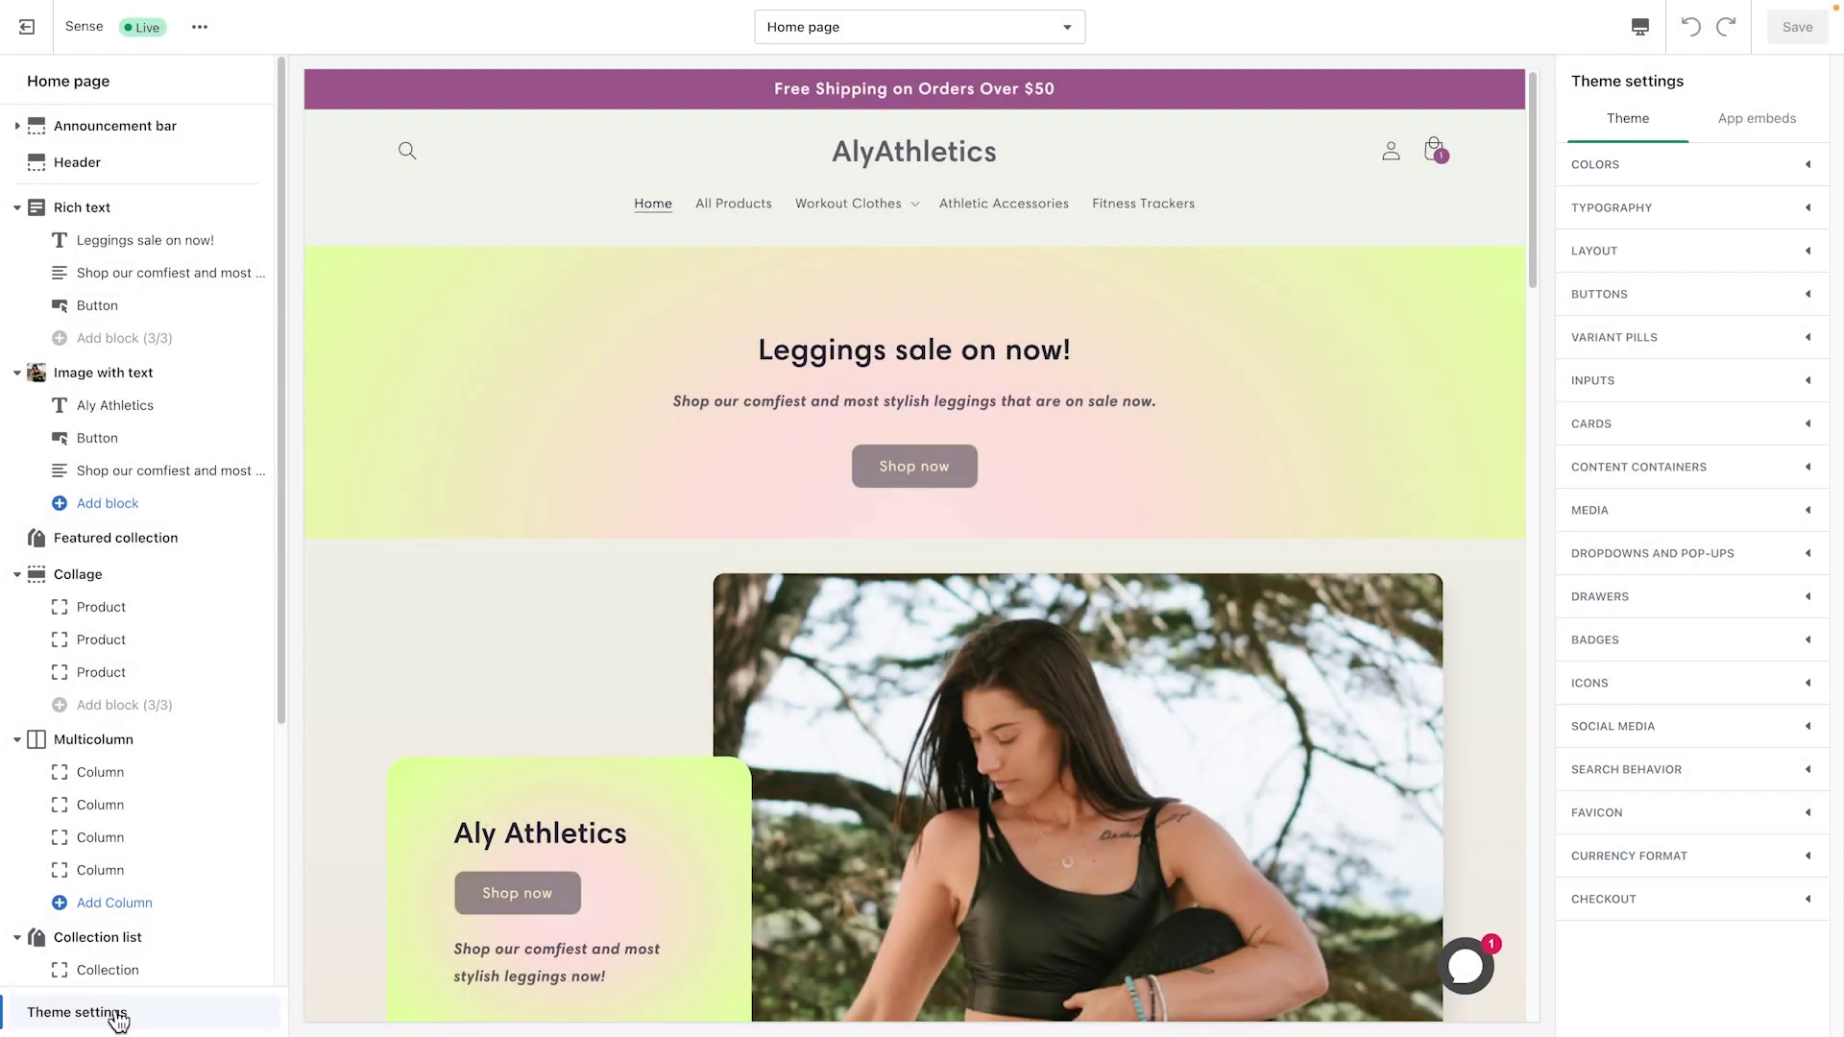
Step: Set Layout's vertical space between sections to 72px in Theme settings
left_click(1593, 250)
left_click_drag(1633, 362, 1714, 373)
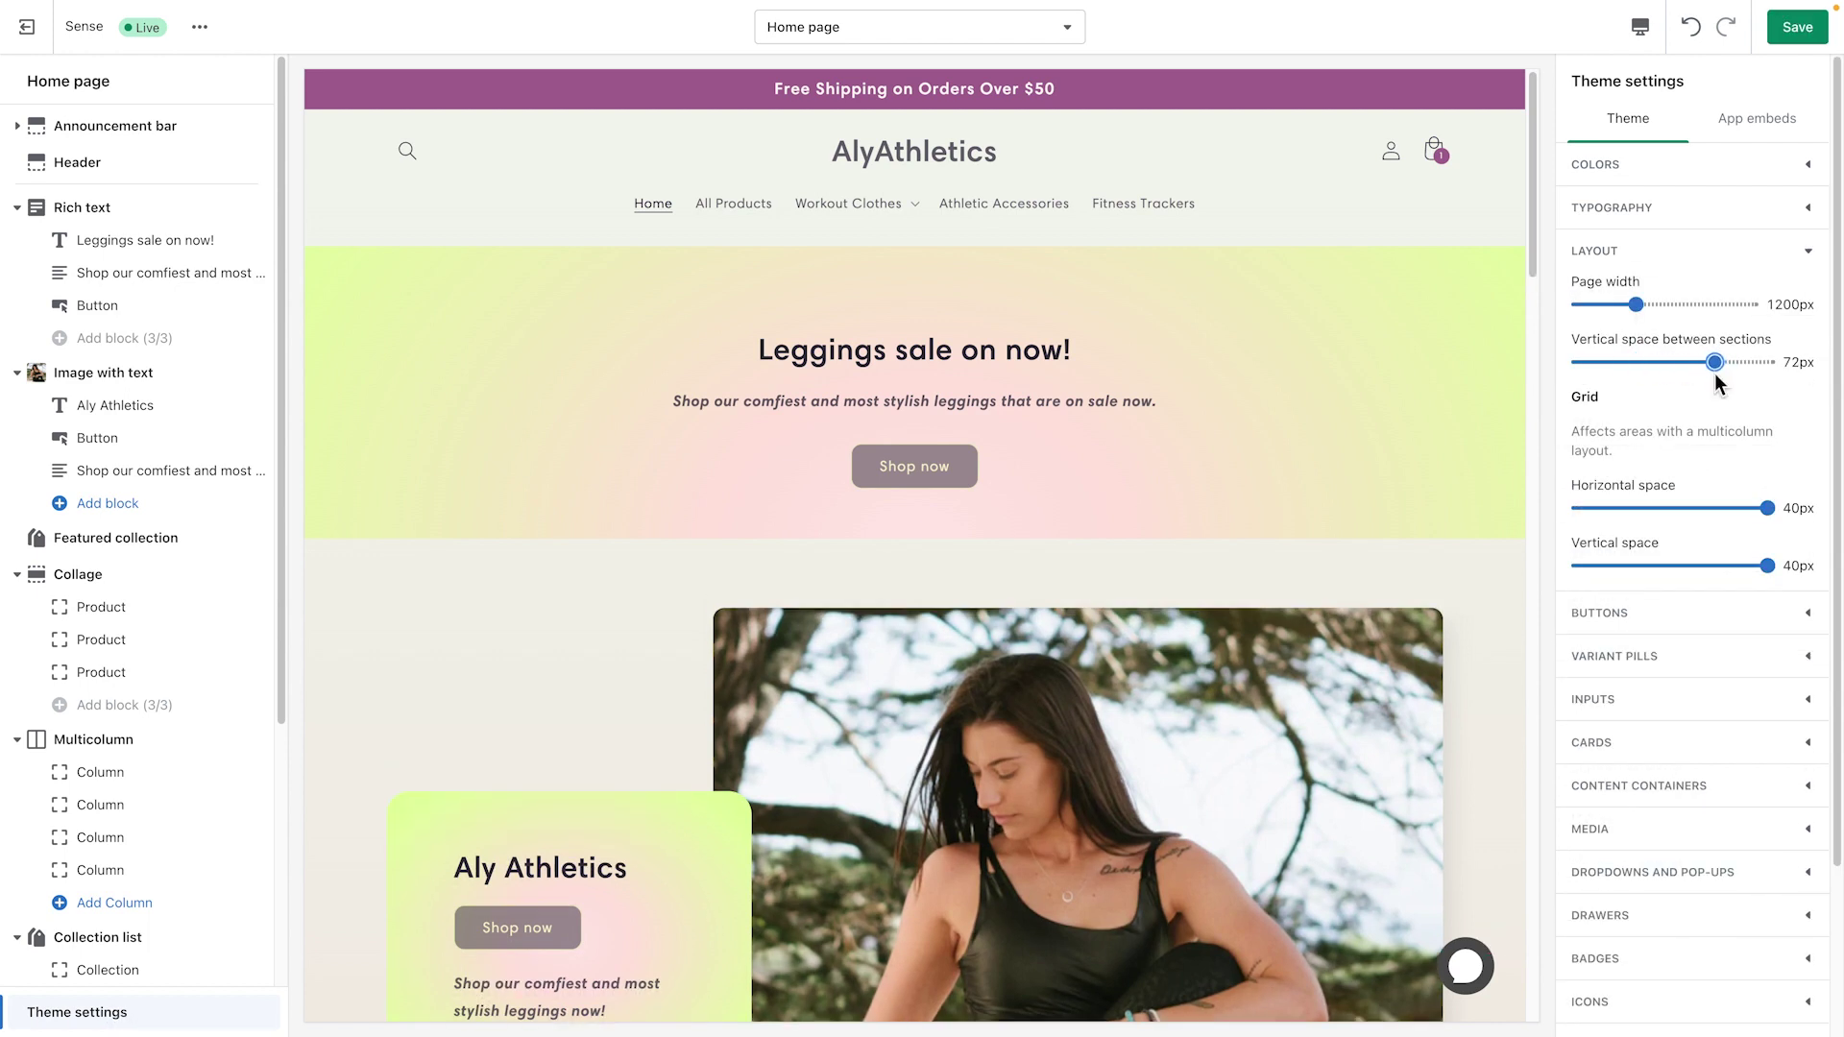
left_click(1598, 613)
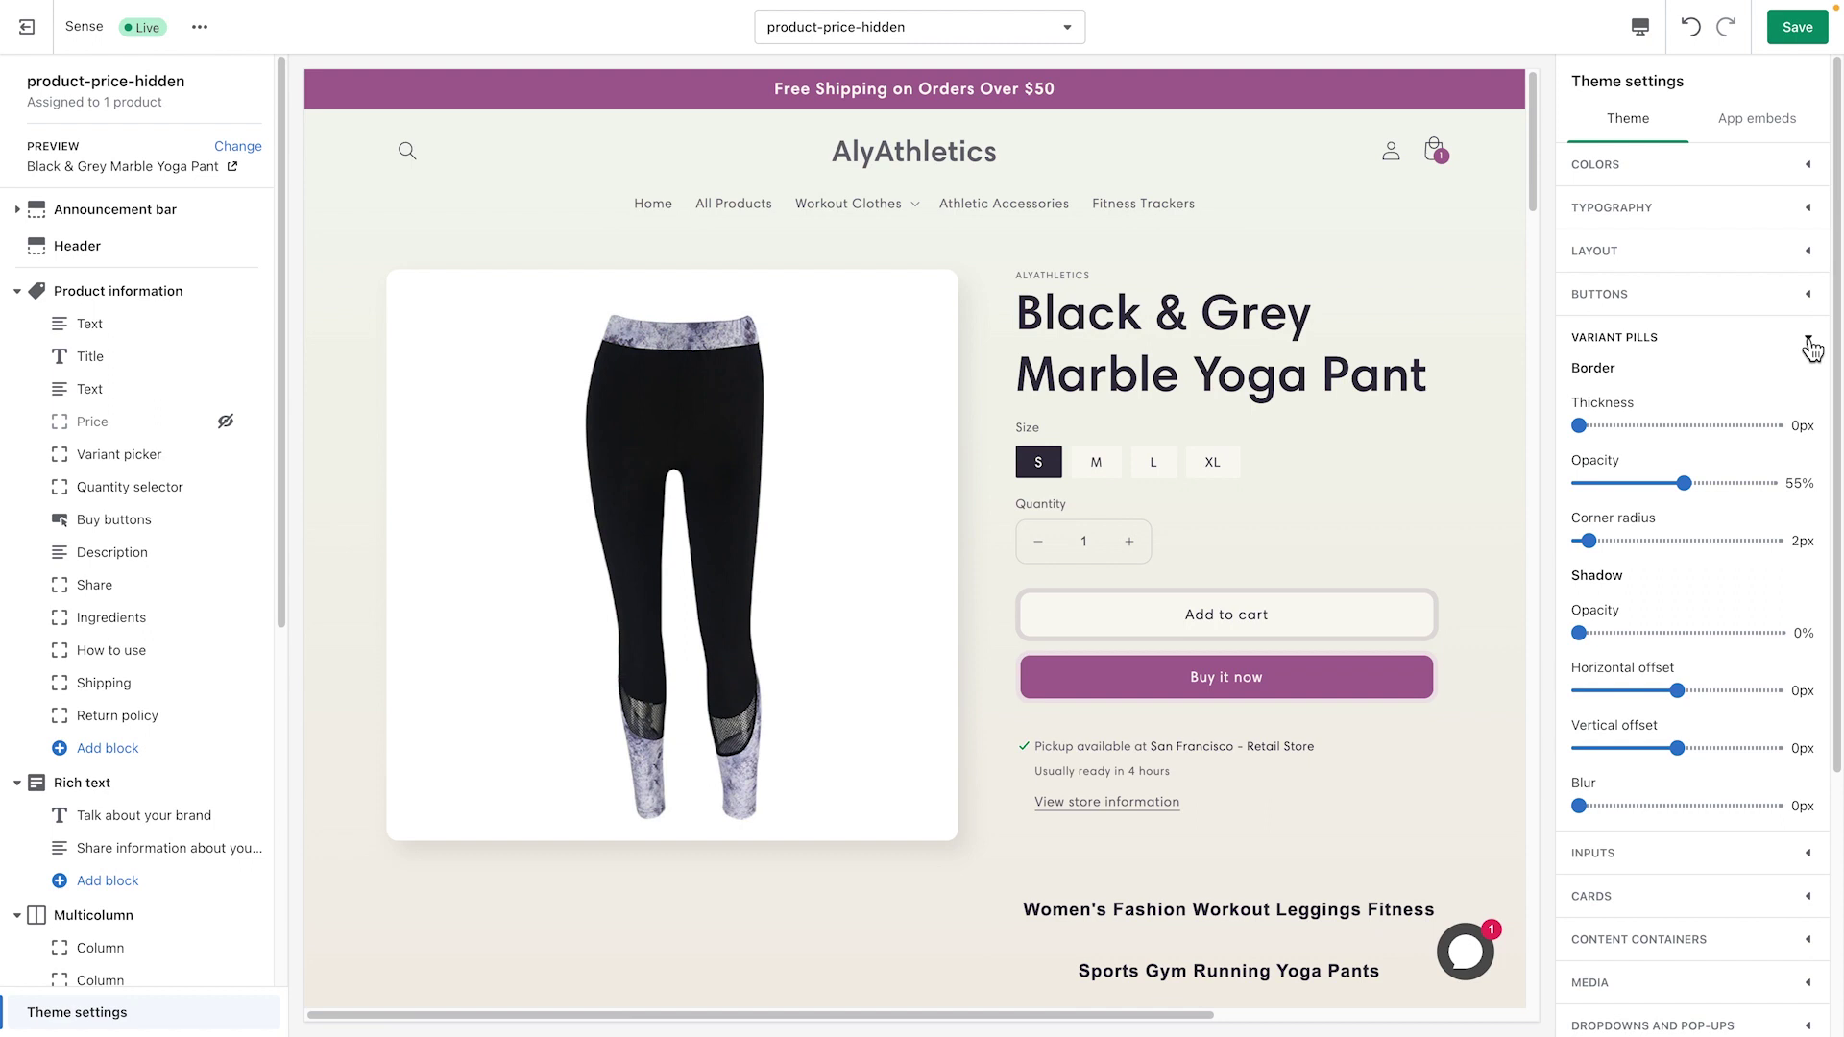
Step: Set variant pill border thickness to 5px and input border opacity to 95%
left_click_drag(1578, 425, 1659, 428)
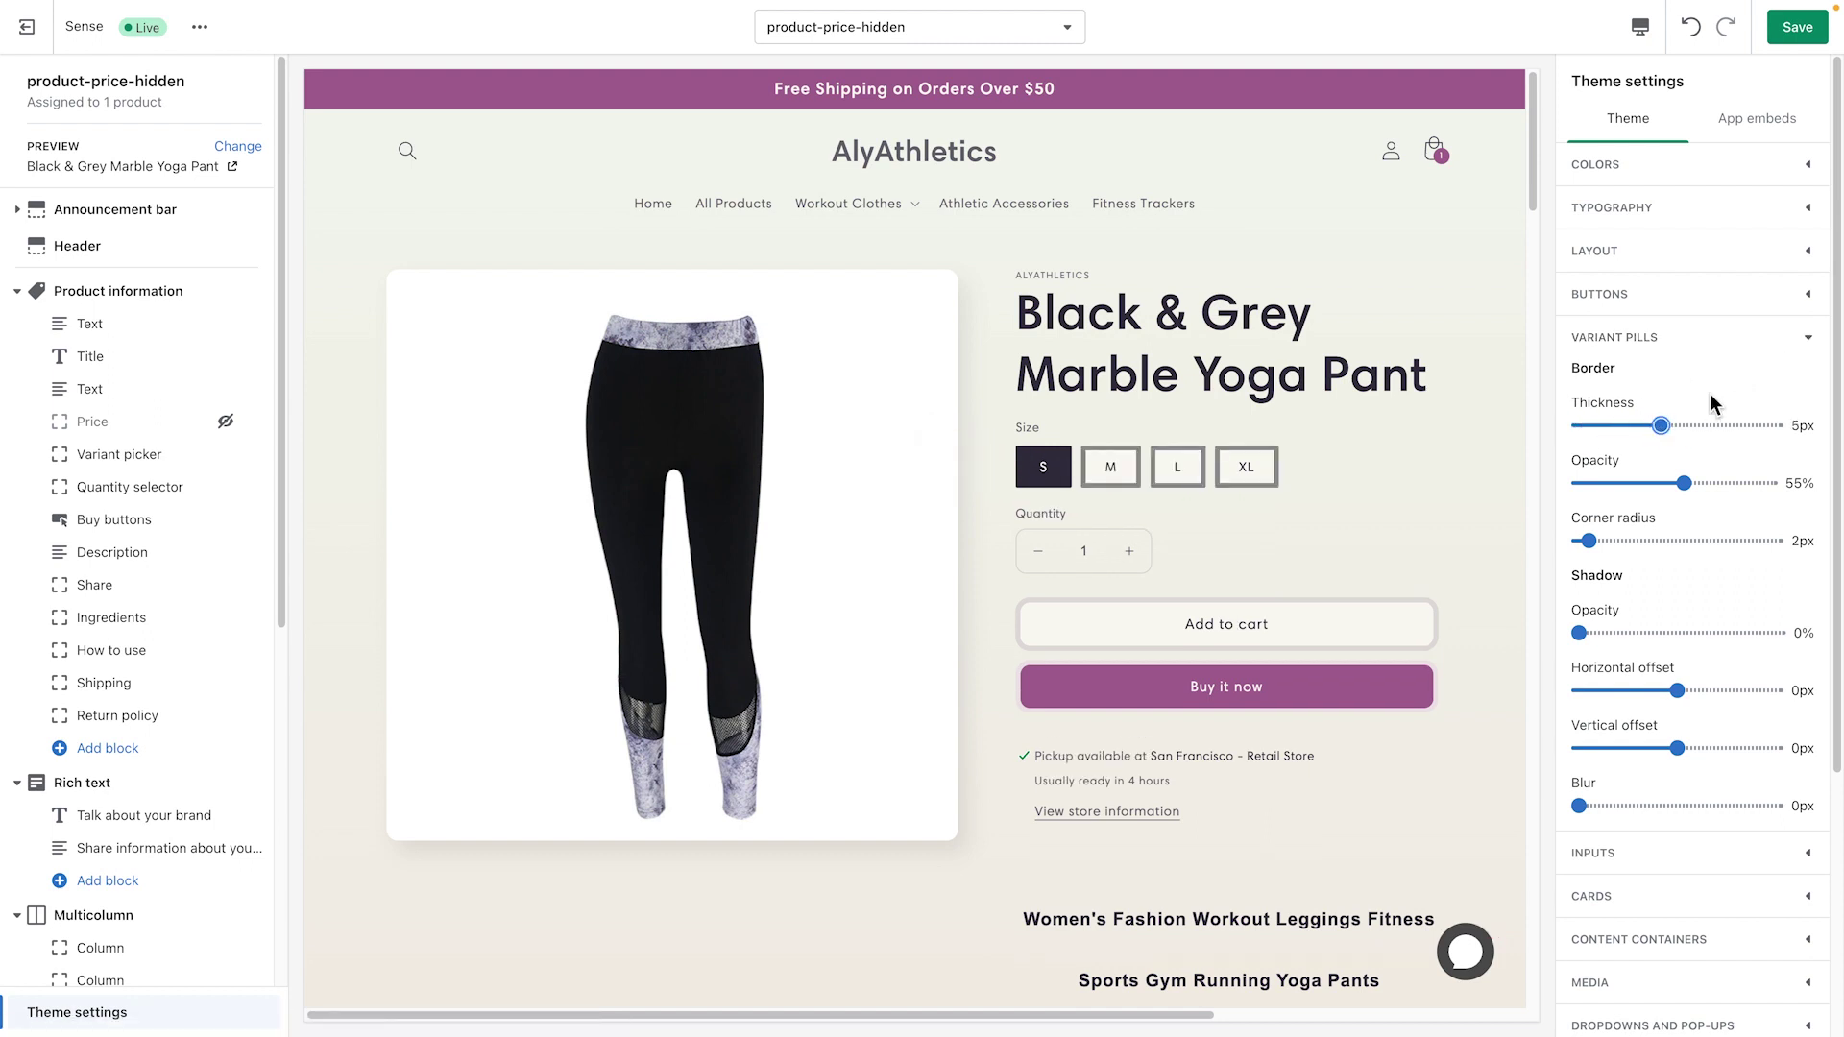
left_click(1805, 339)
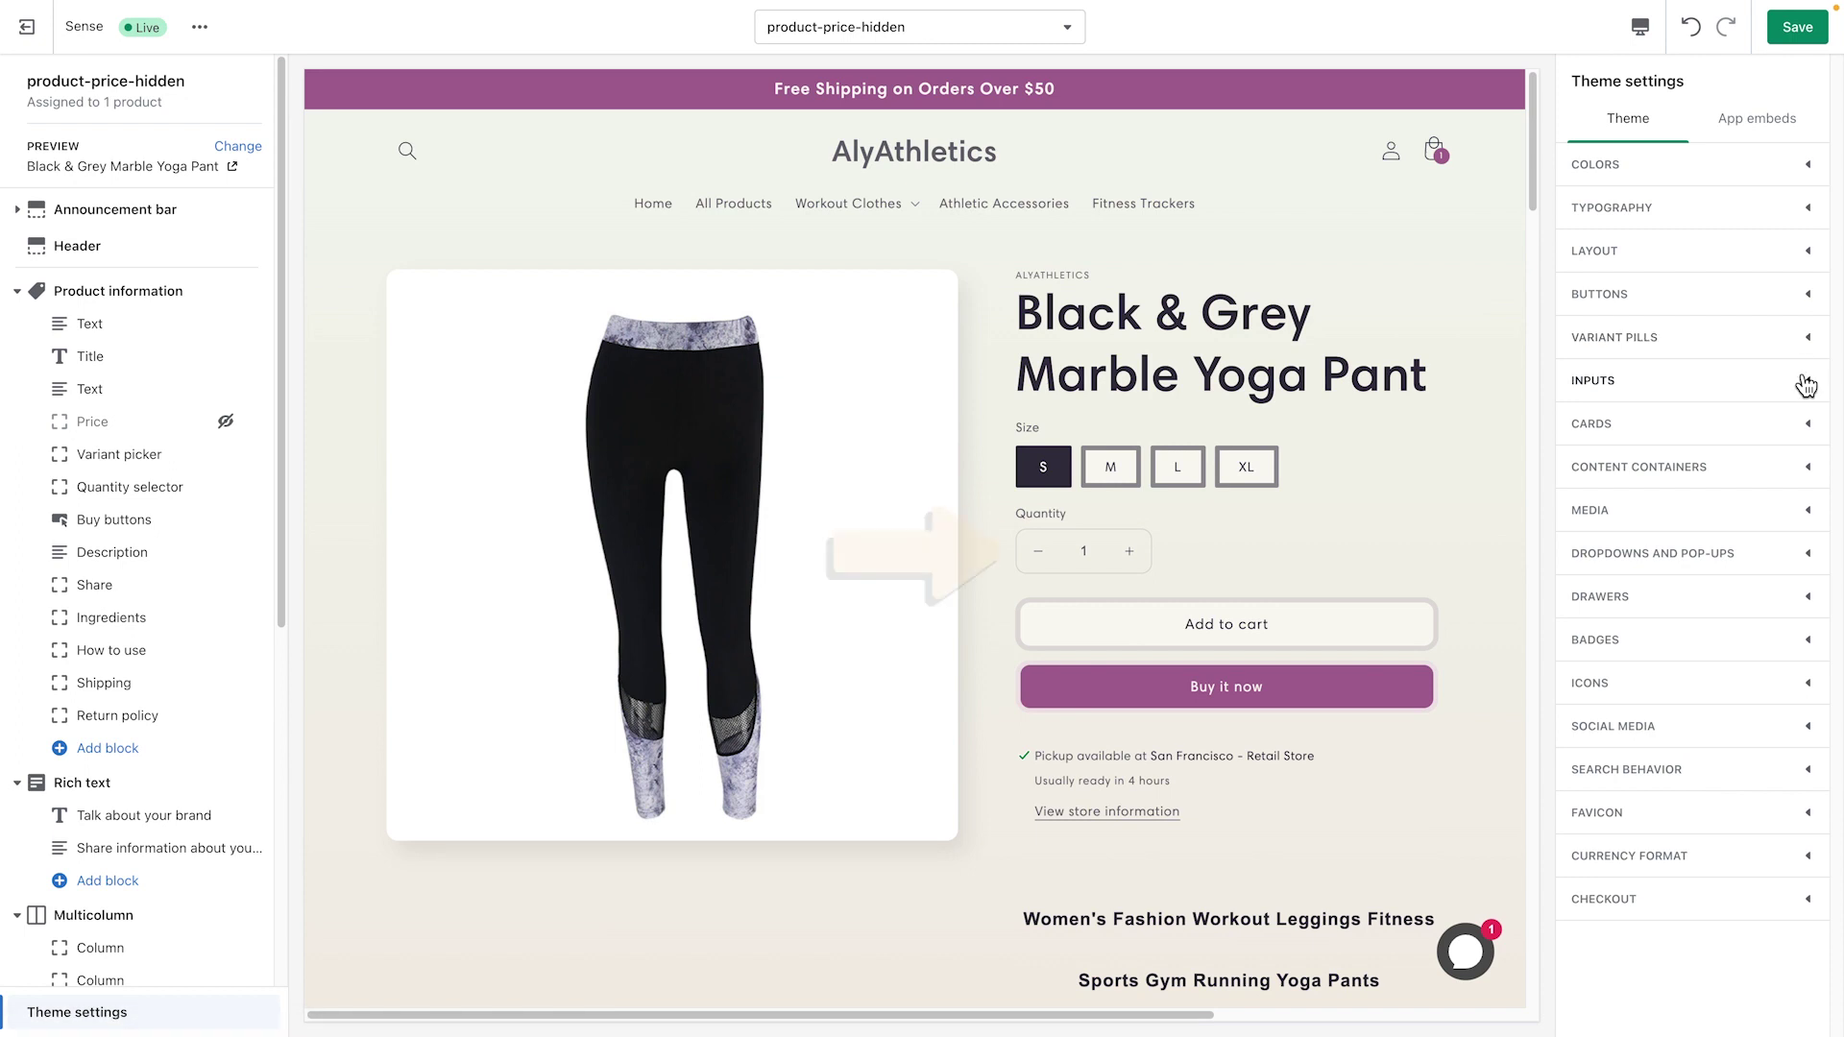
left_click(1804, 382)
left_click_drag(1611, 528, 1762, 530)
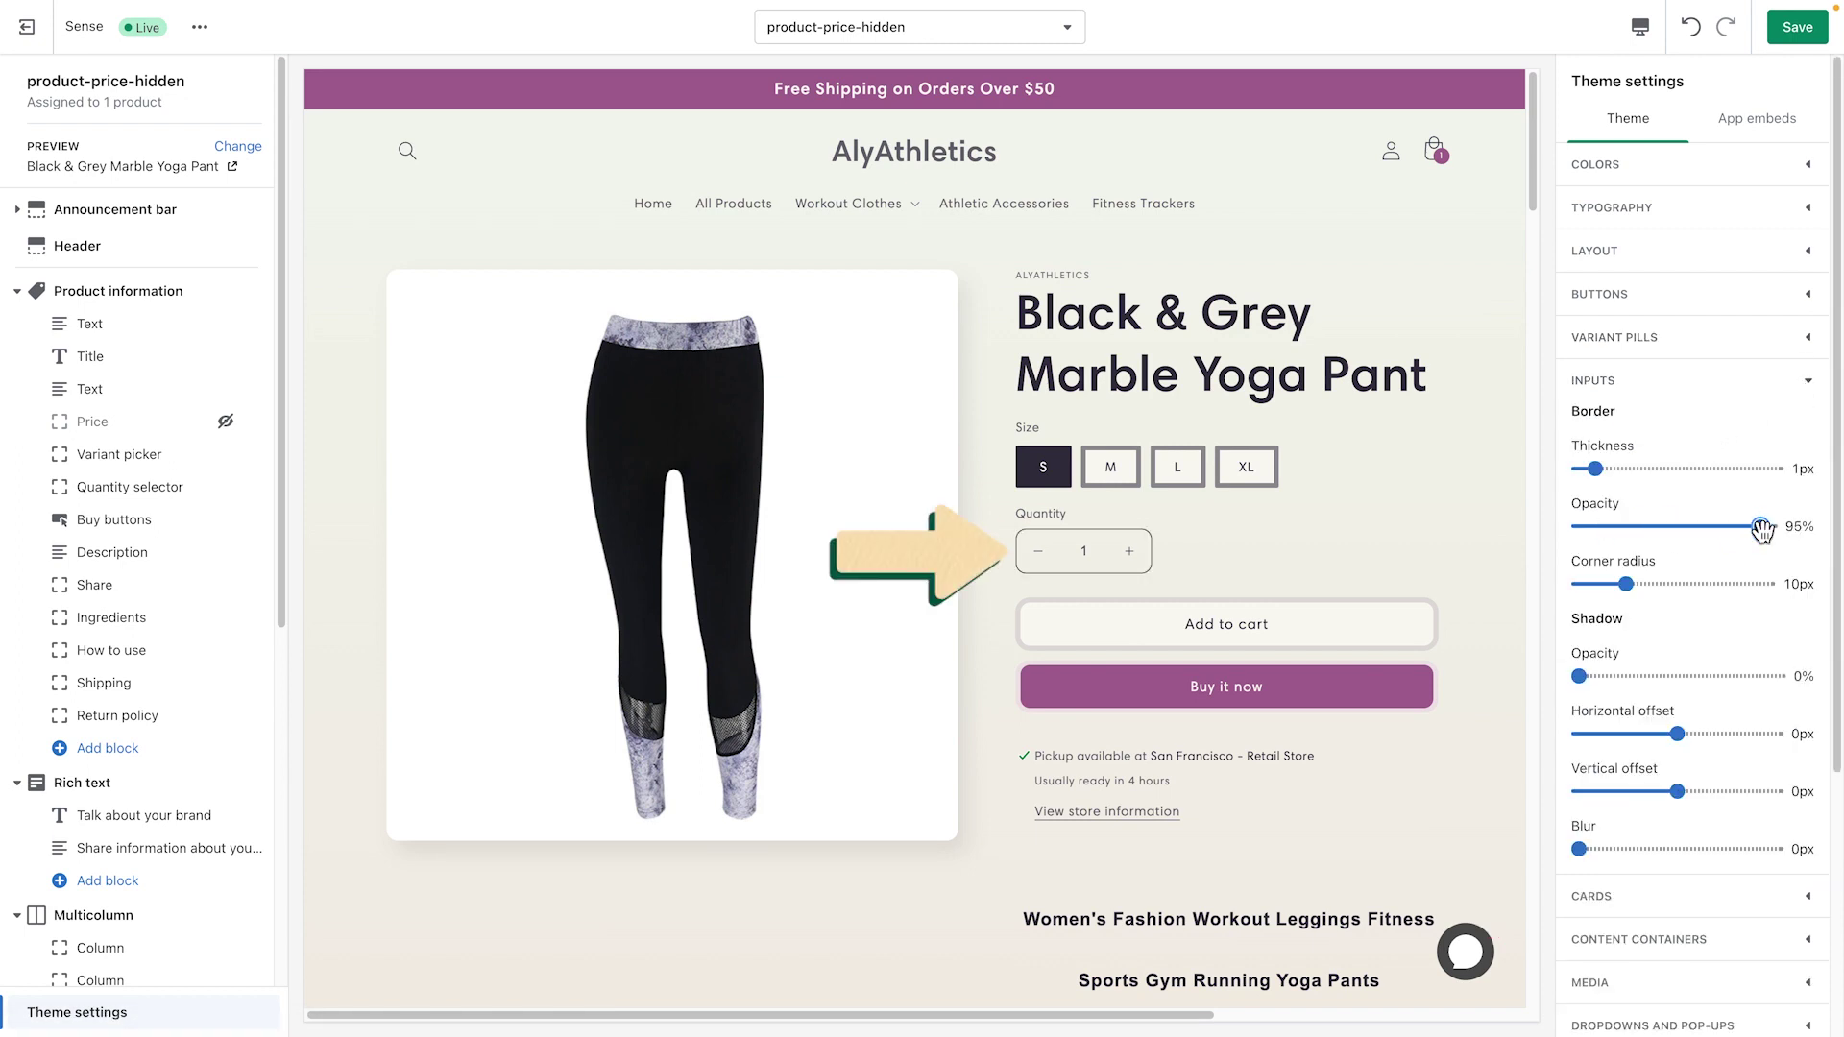
left_click(1807, 384)
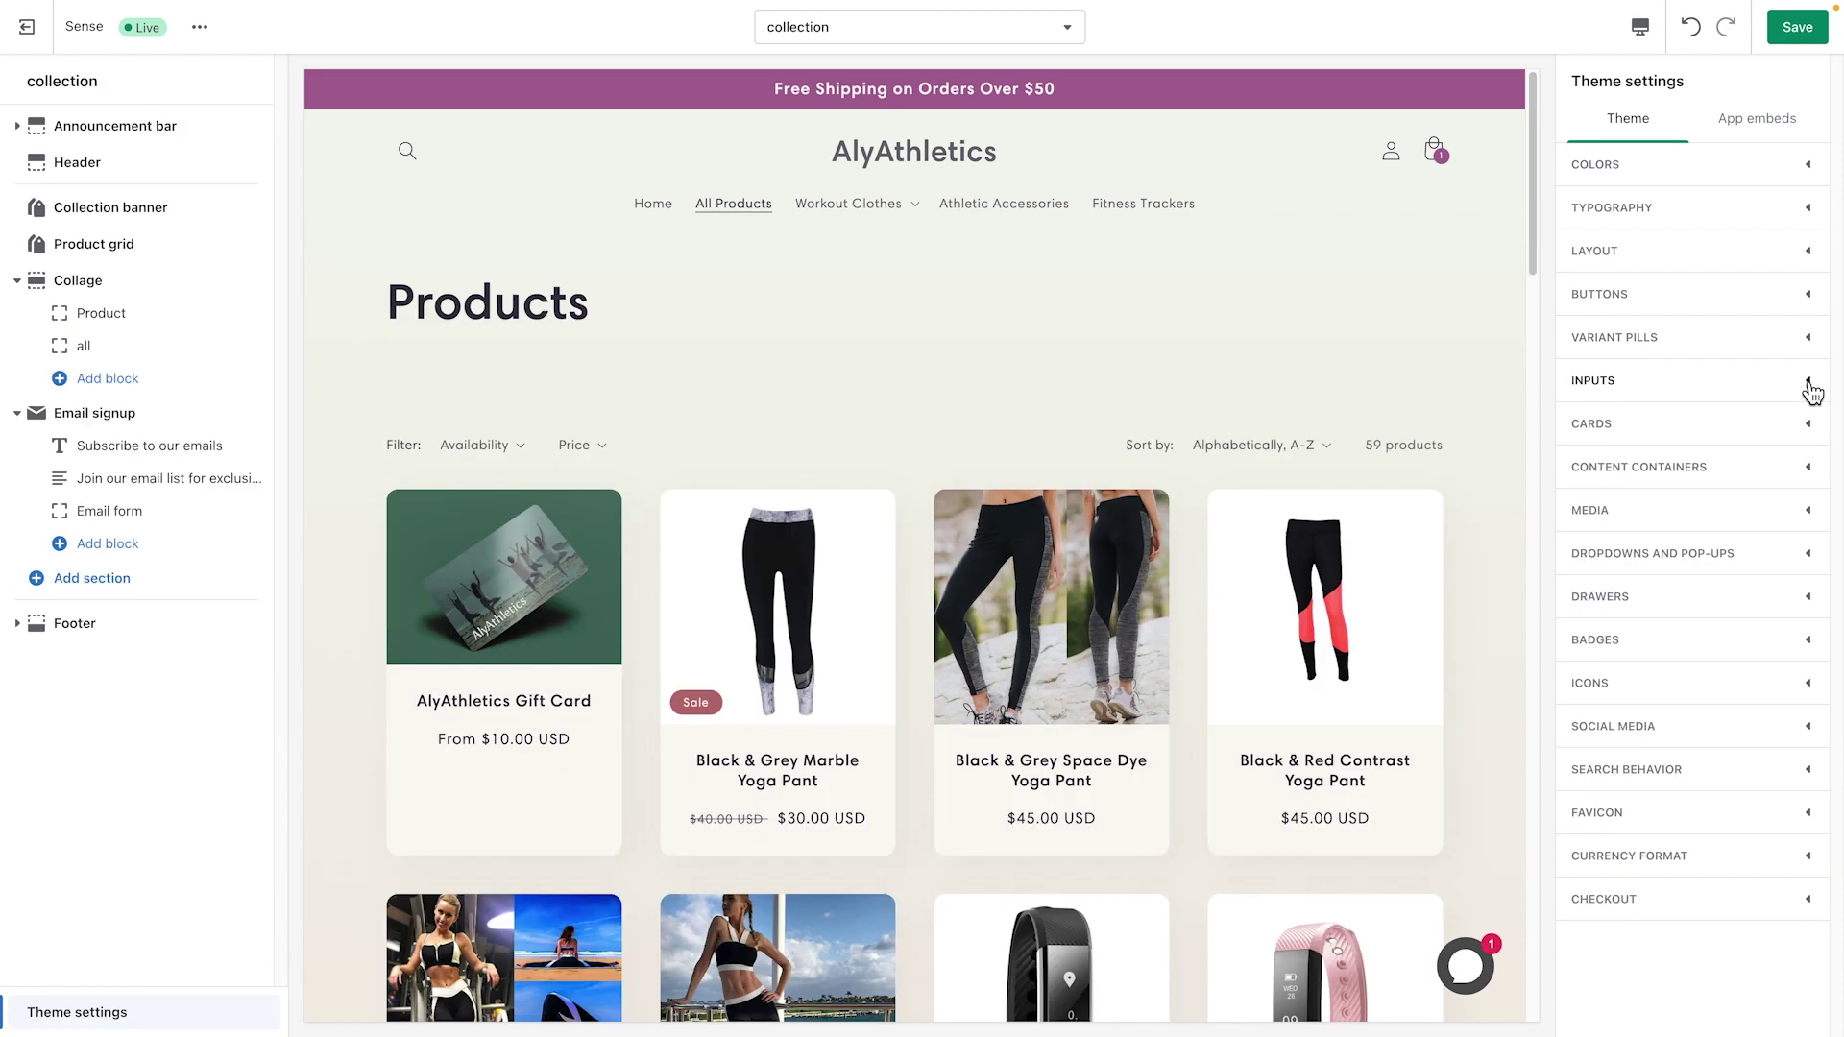
Step: Give product cards 16px image padding in the Cards settings
left_click(1807, 426)
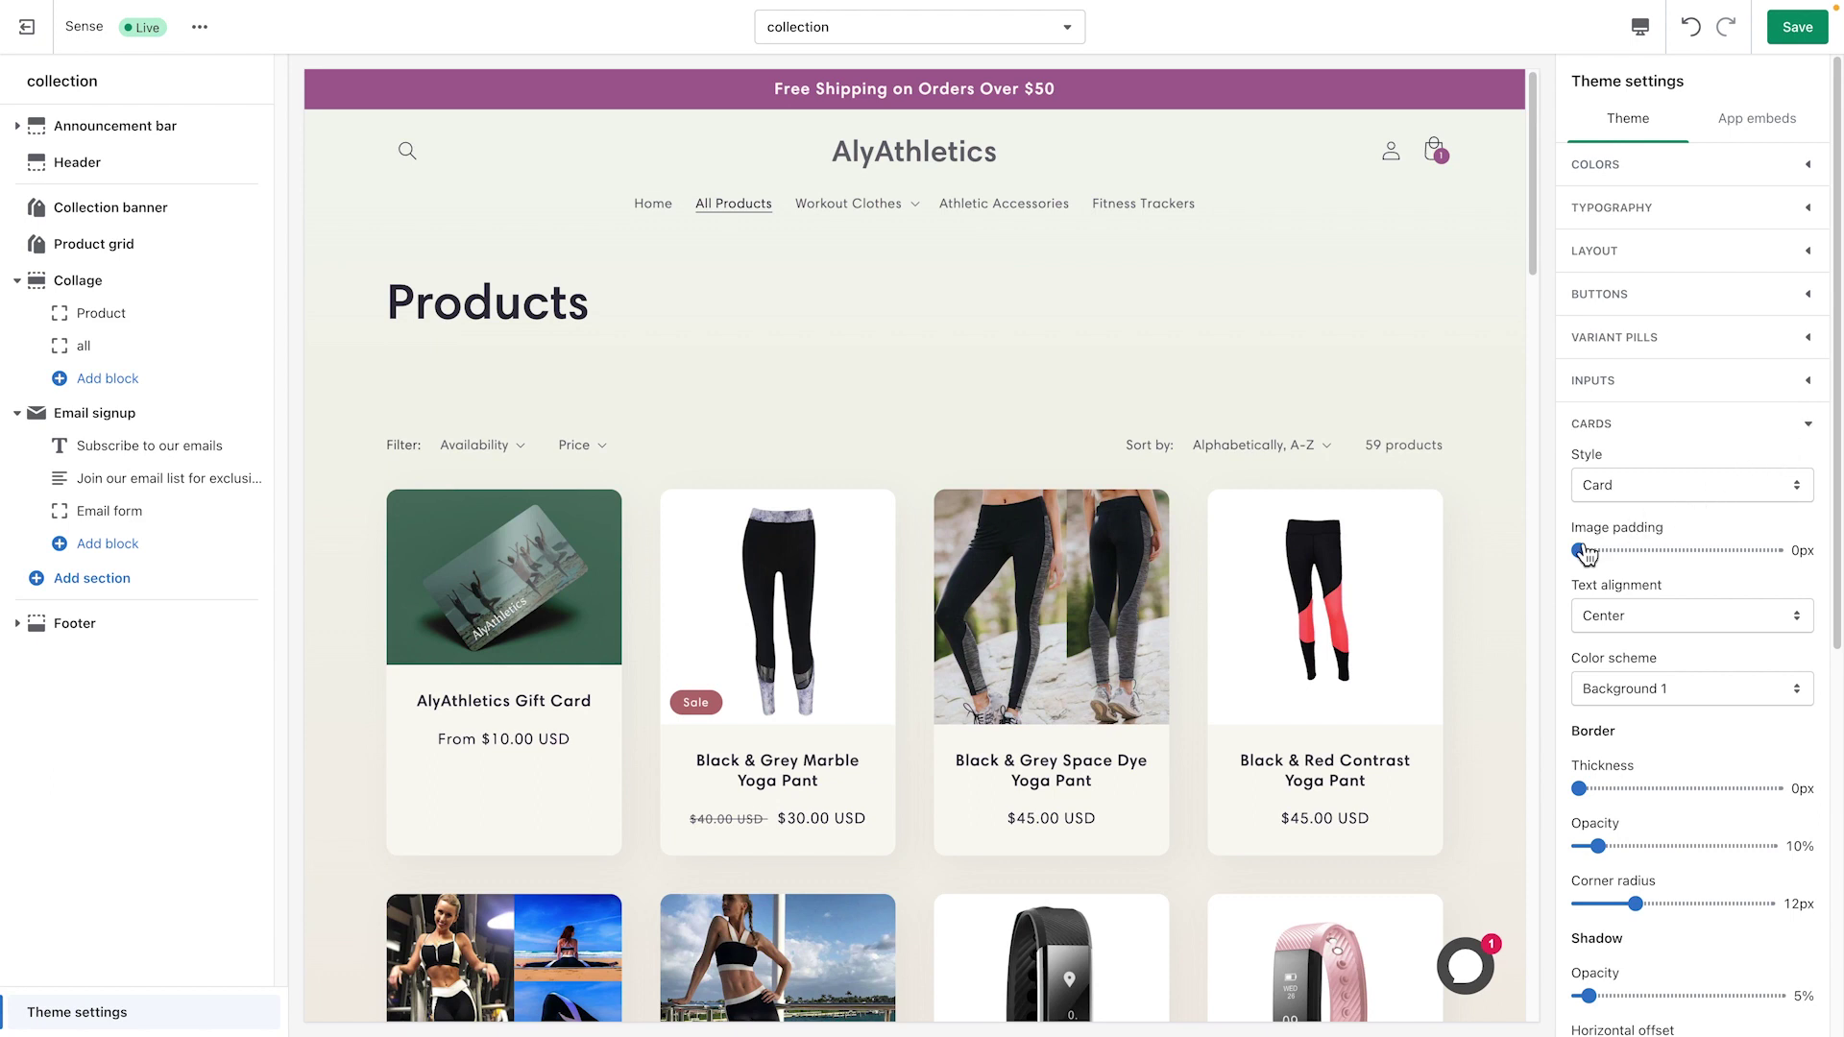
left_click_drag(1578, 550, 1728, 550)
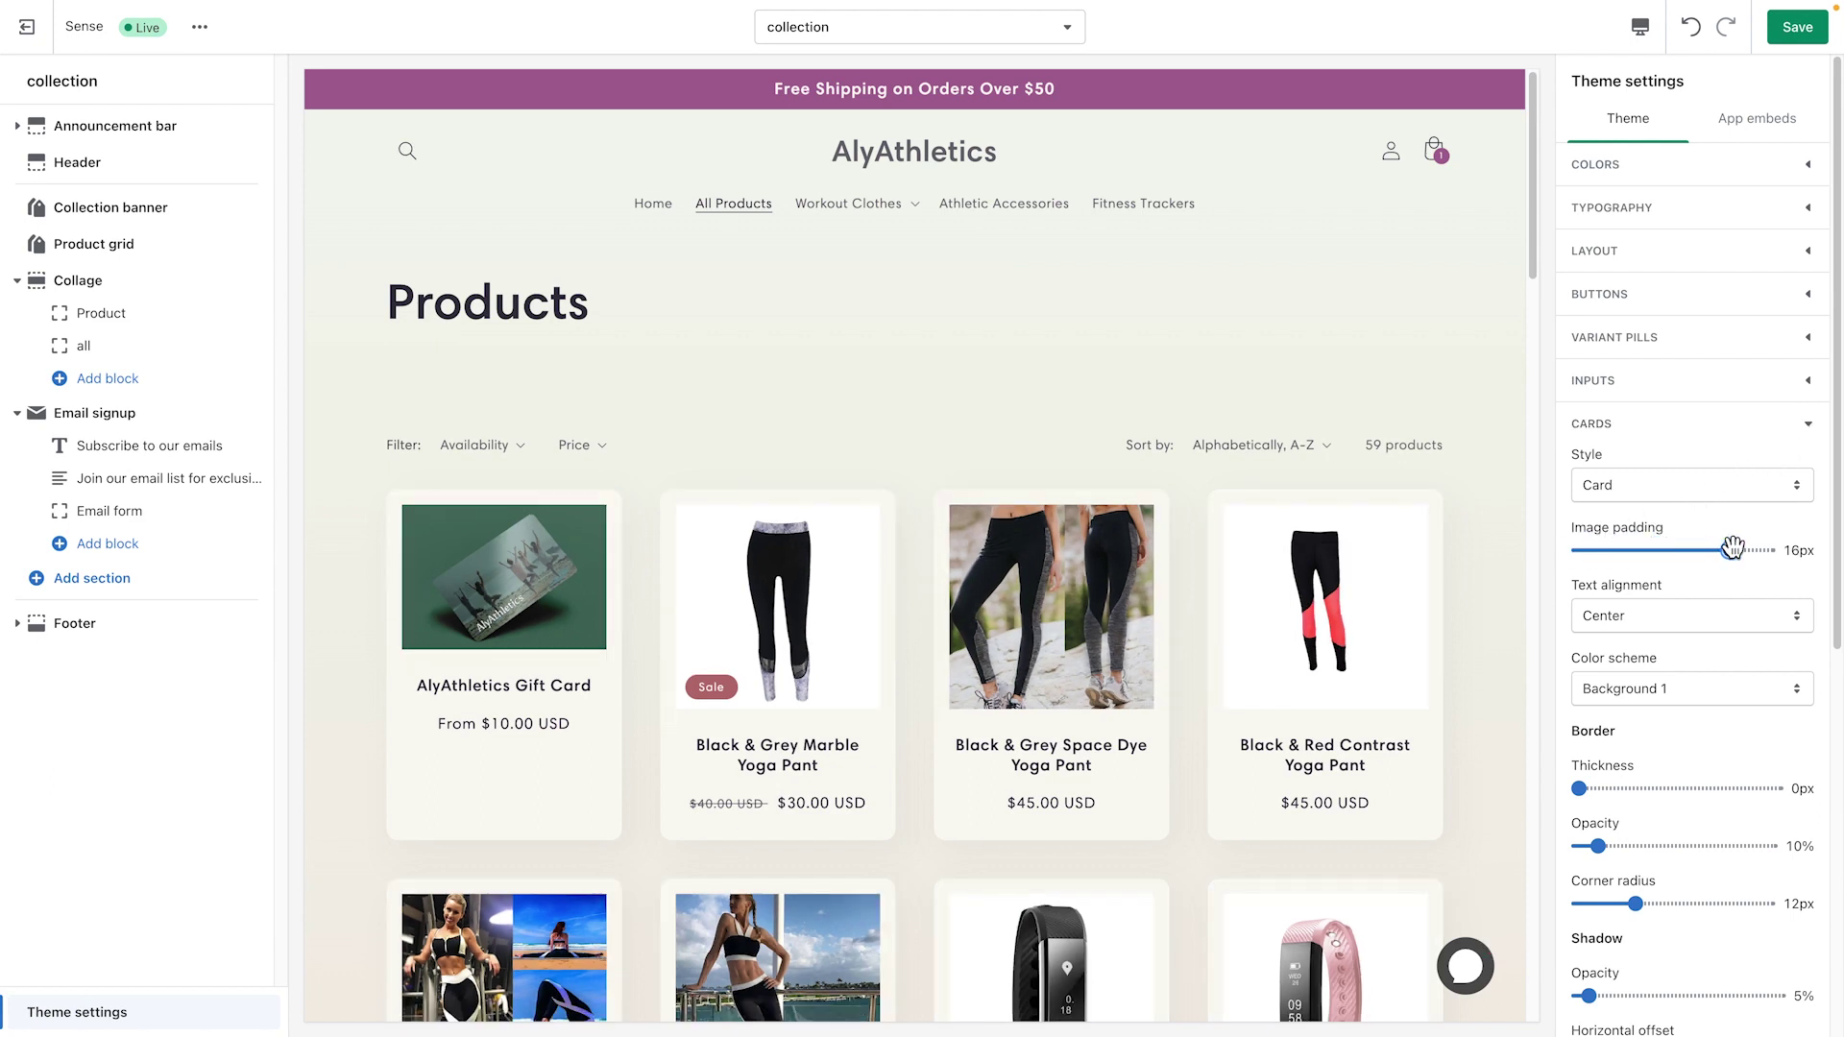
left_click(1810, 430)
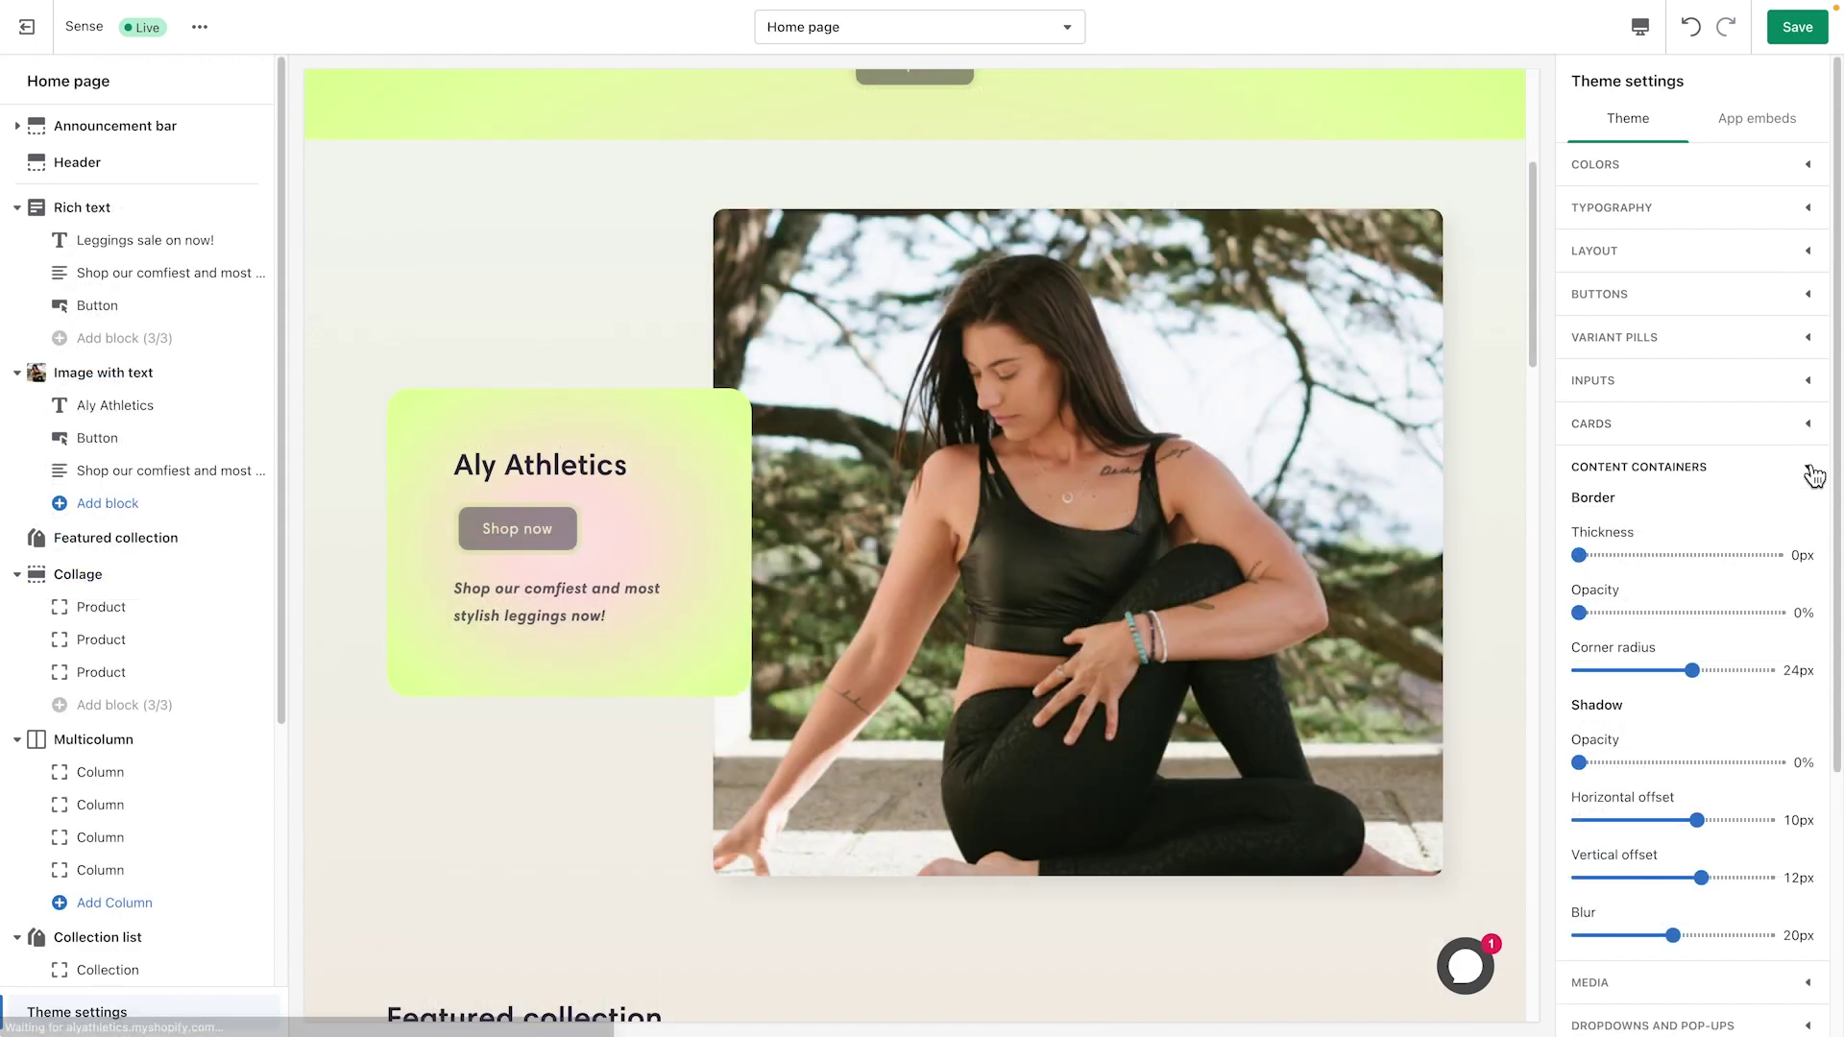
Step: Give content containers a 55% drop shadow and raise the media shadow opacity
left_click_drag(1579, 762, 1683, 763)
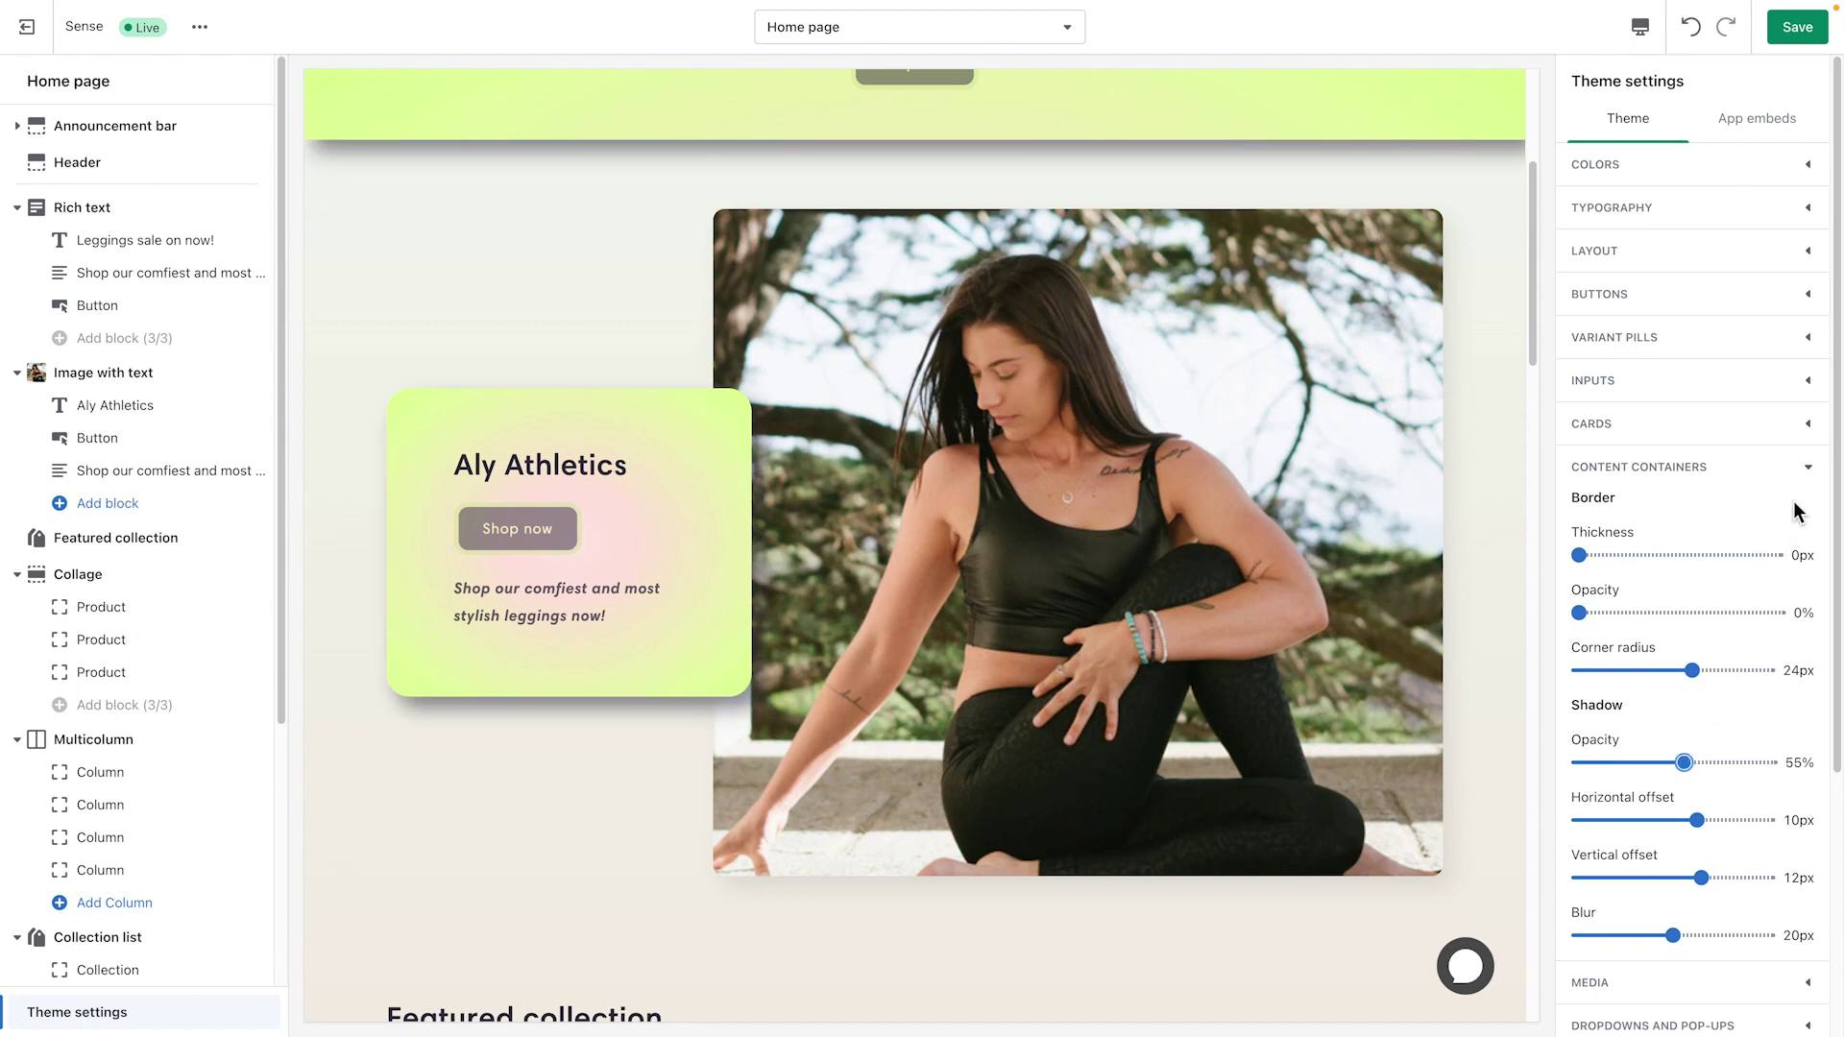
left_click(1807, 468)
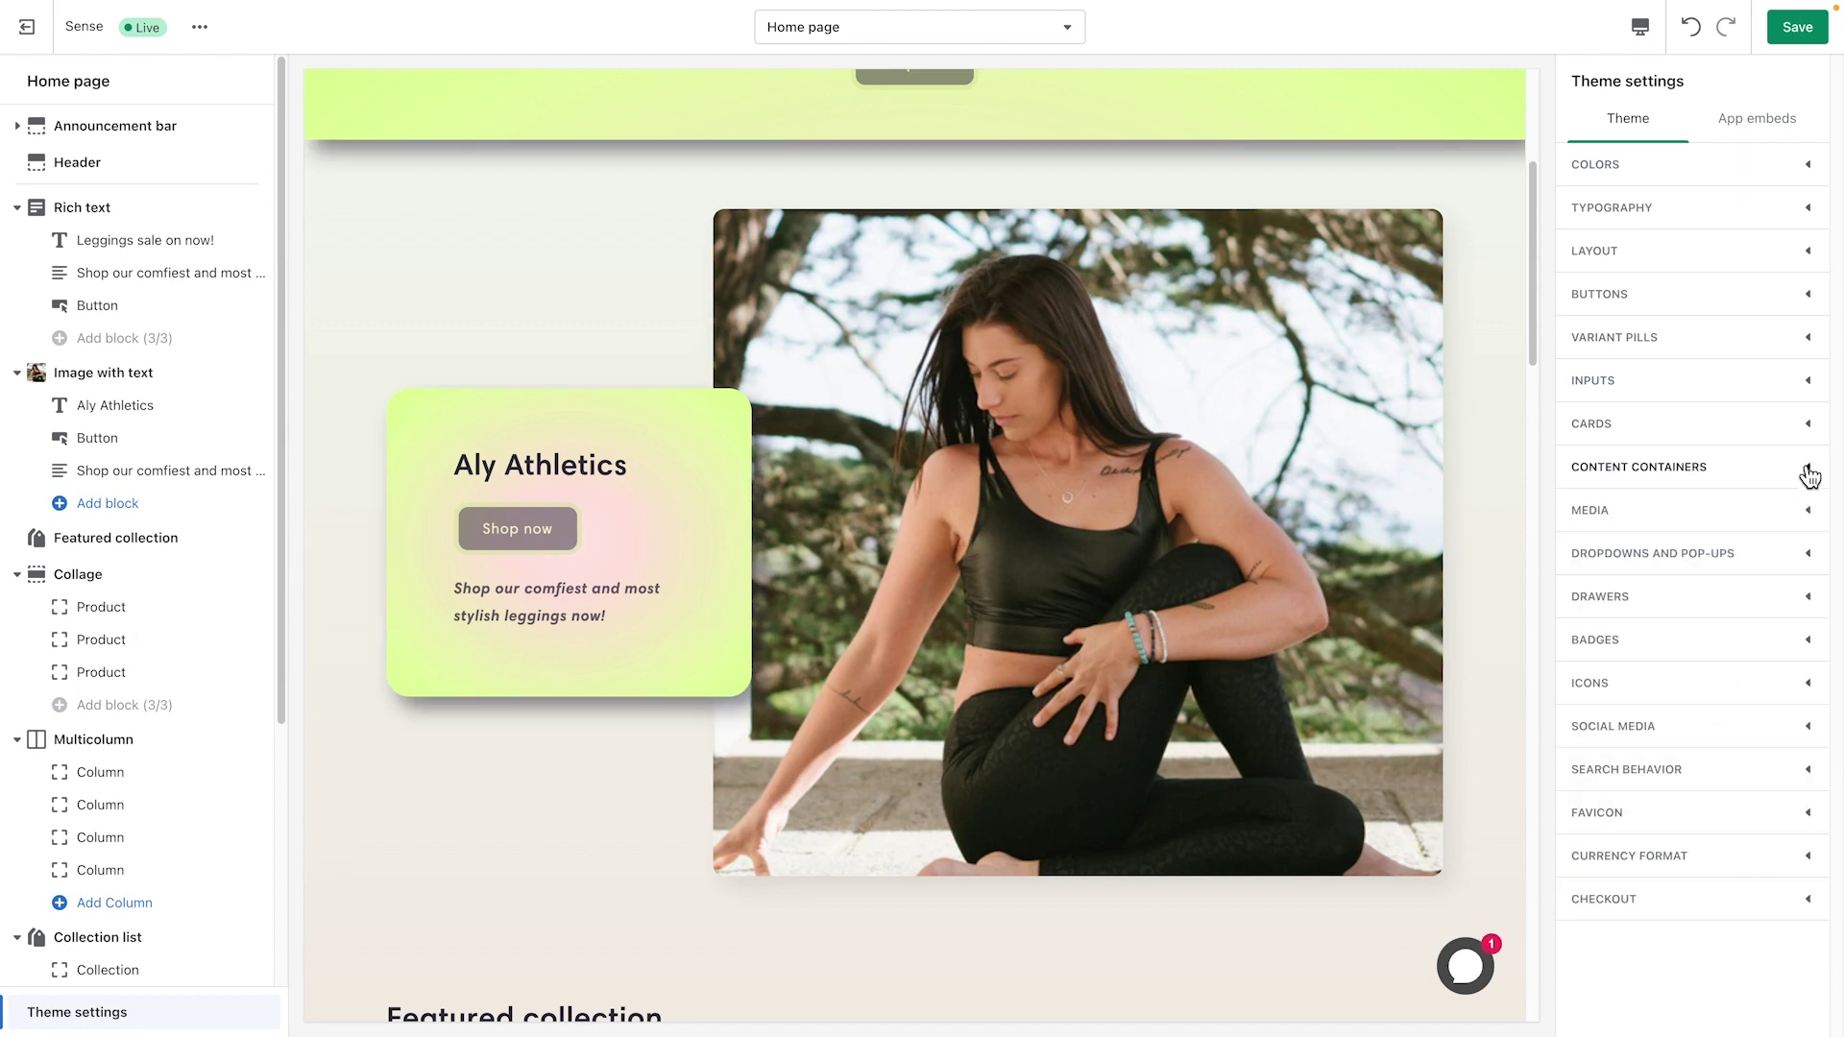
left_click(1809, 511)
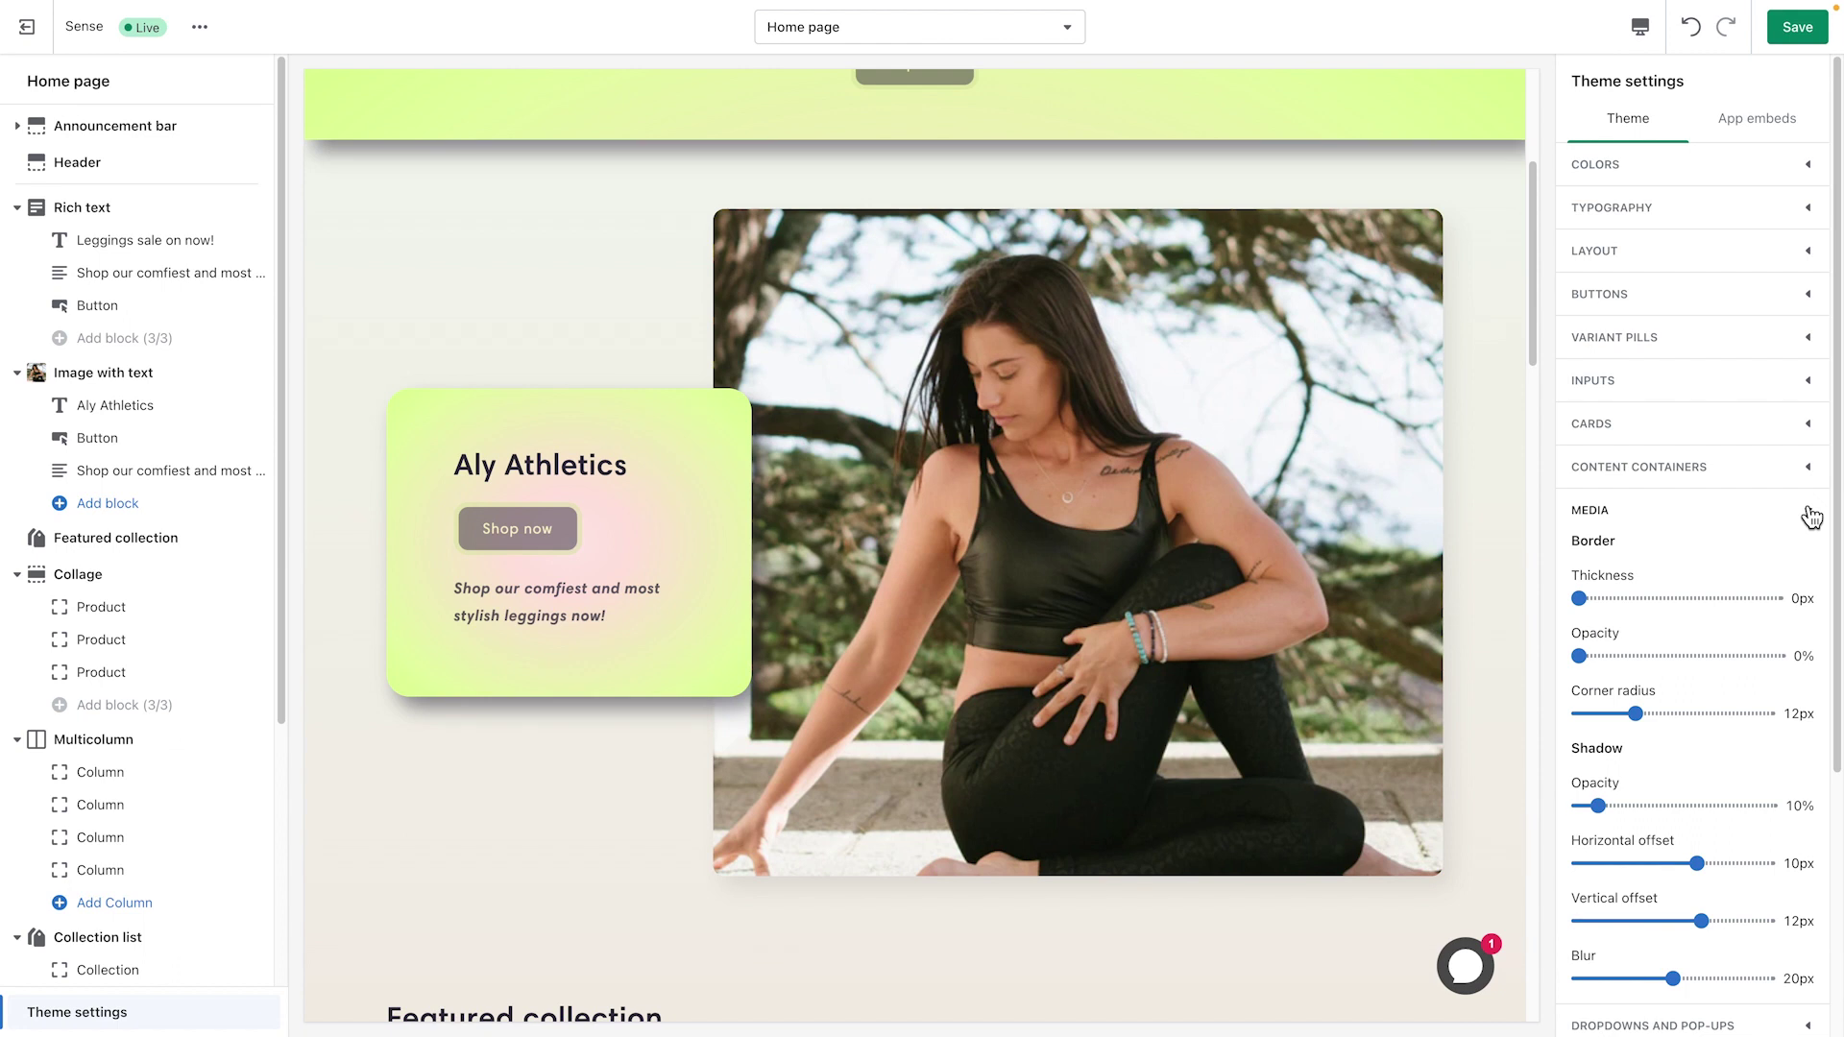
left_click_drag(1598, 802, 1690, 802)
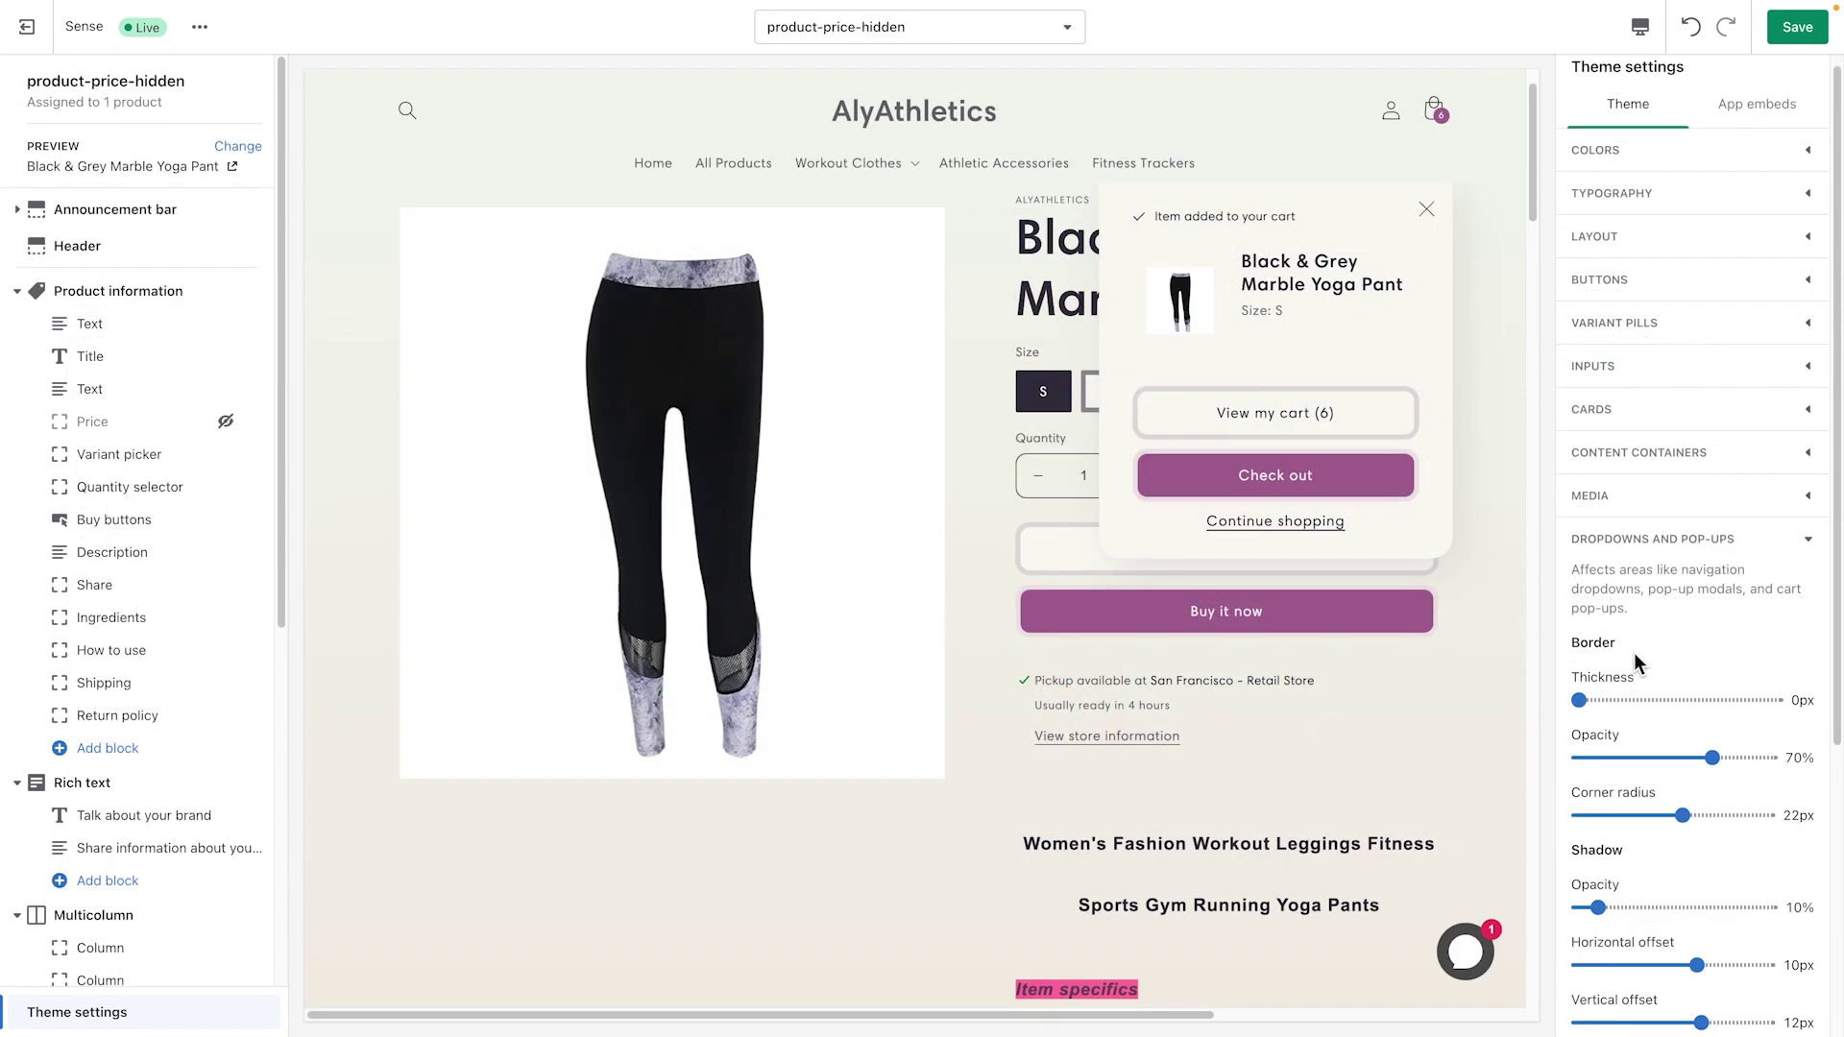
Step: Set pop-up borders to 16px, drawer shadow opacity to 55%, and sale badges to Accent 1
left_click_drag(1578, 700, 1704, 700)
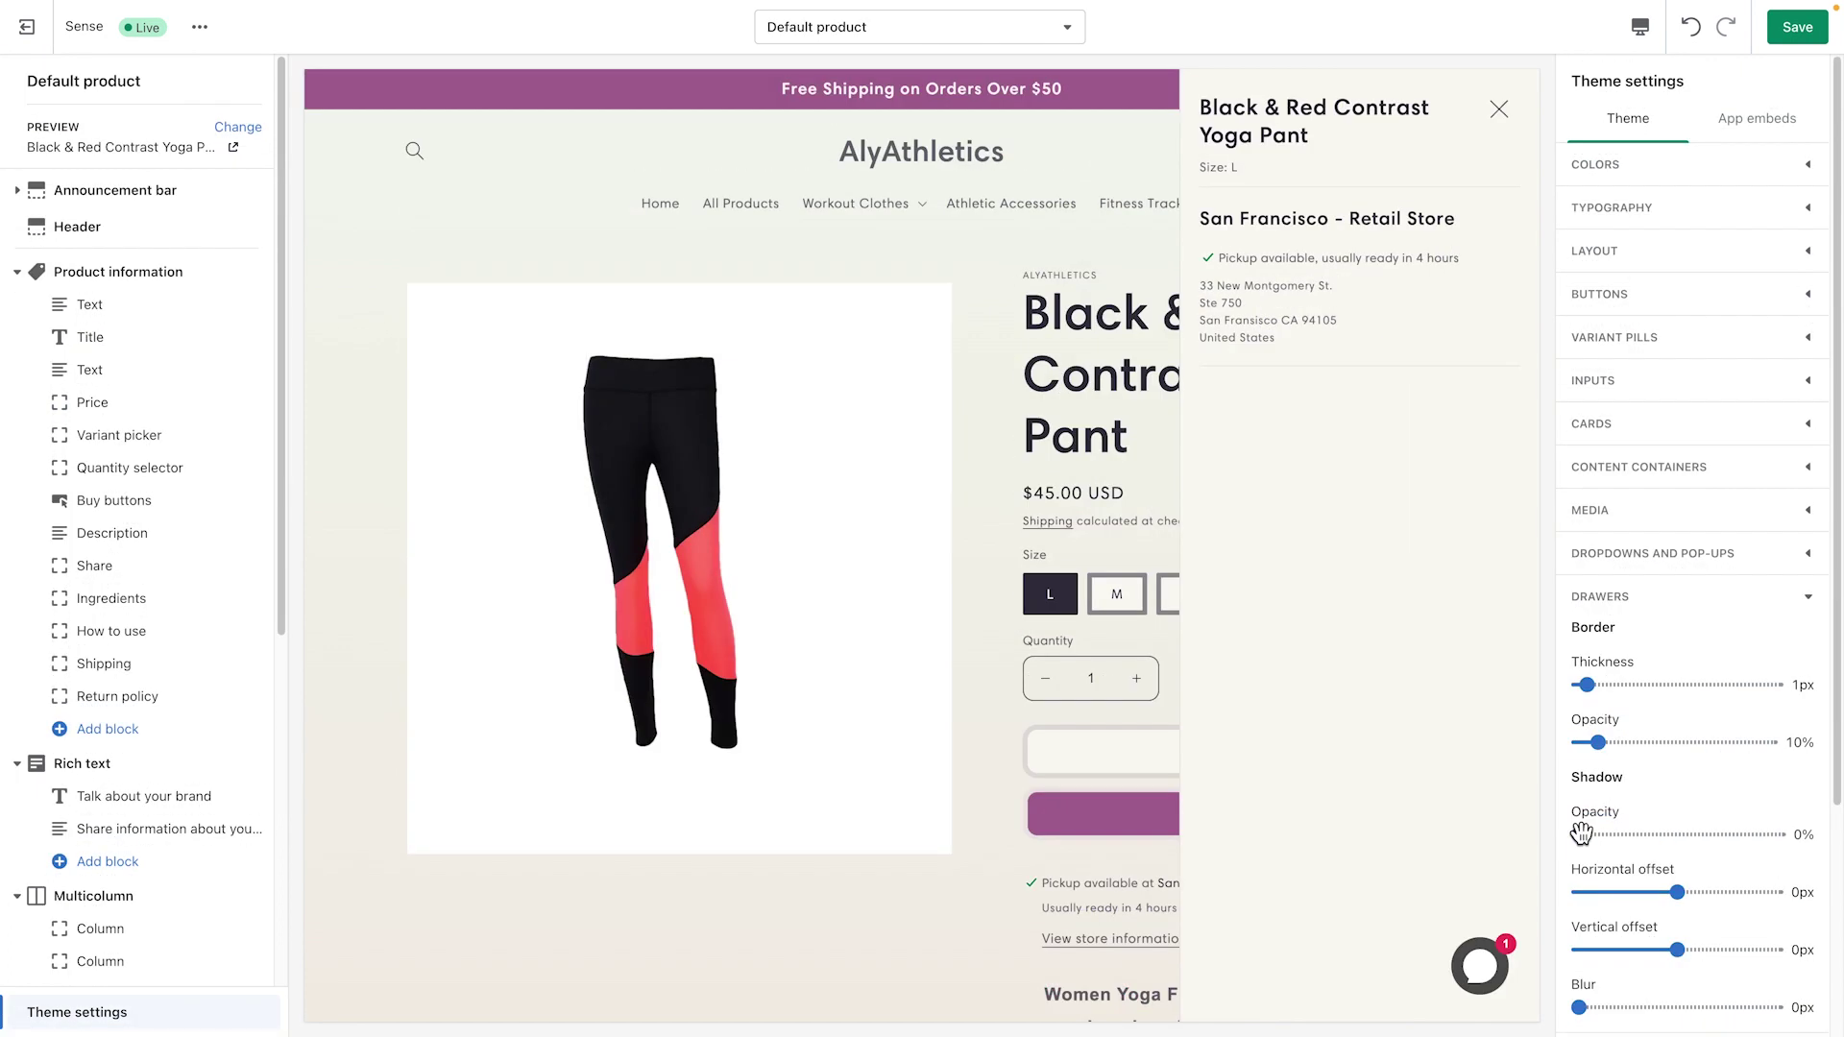
left_click_drag(1584, 834, 1684, 835)
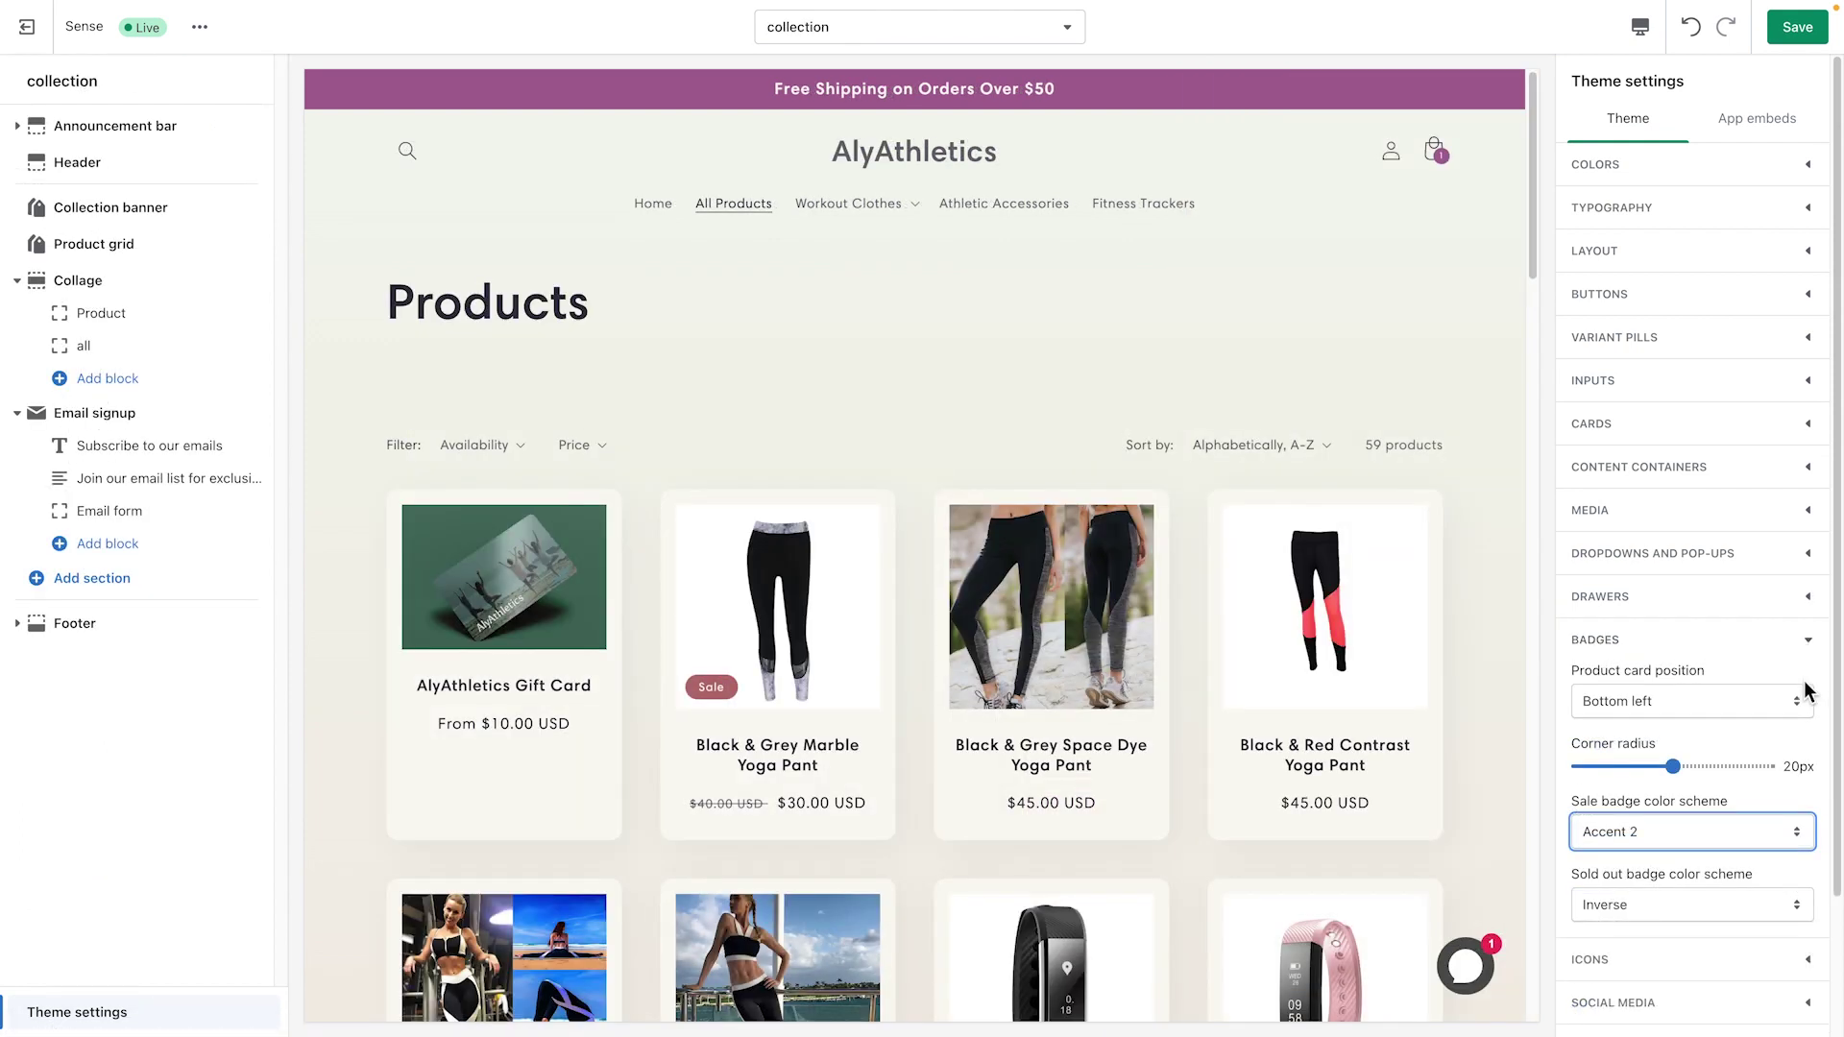
left_click(1792, 828)
left_click(1791, 813)
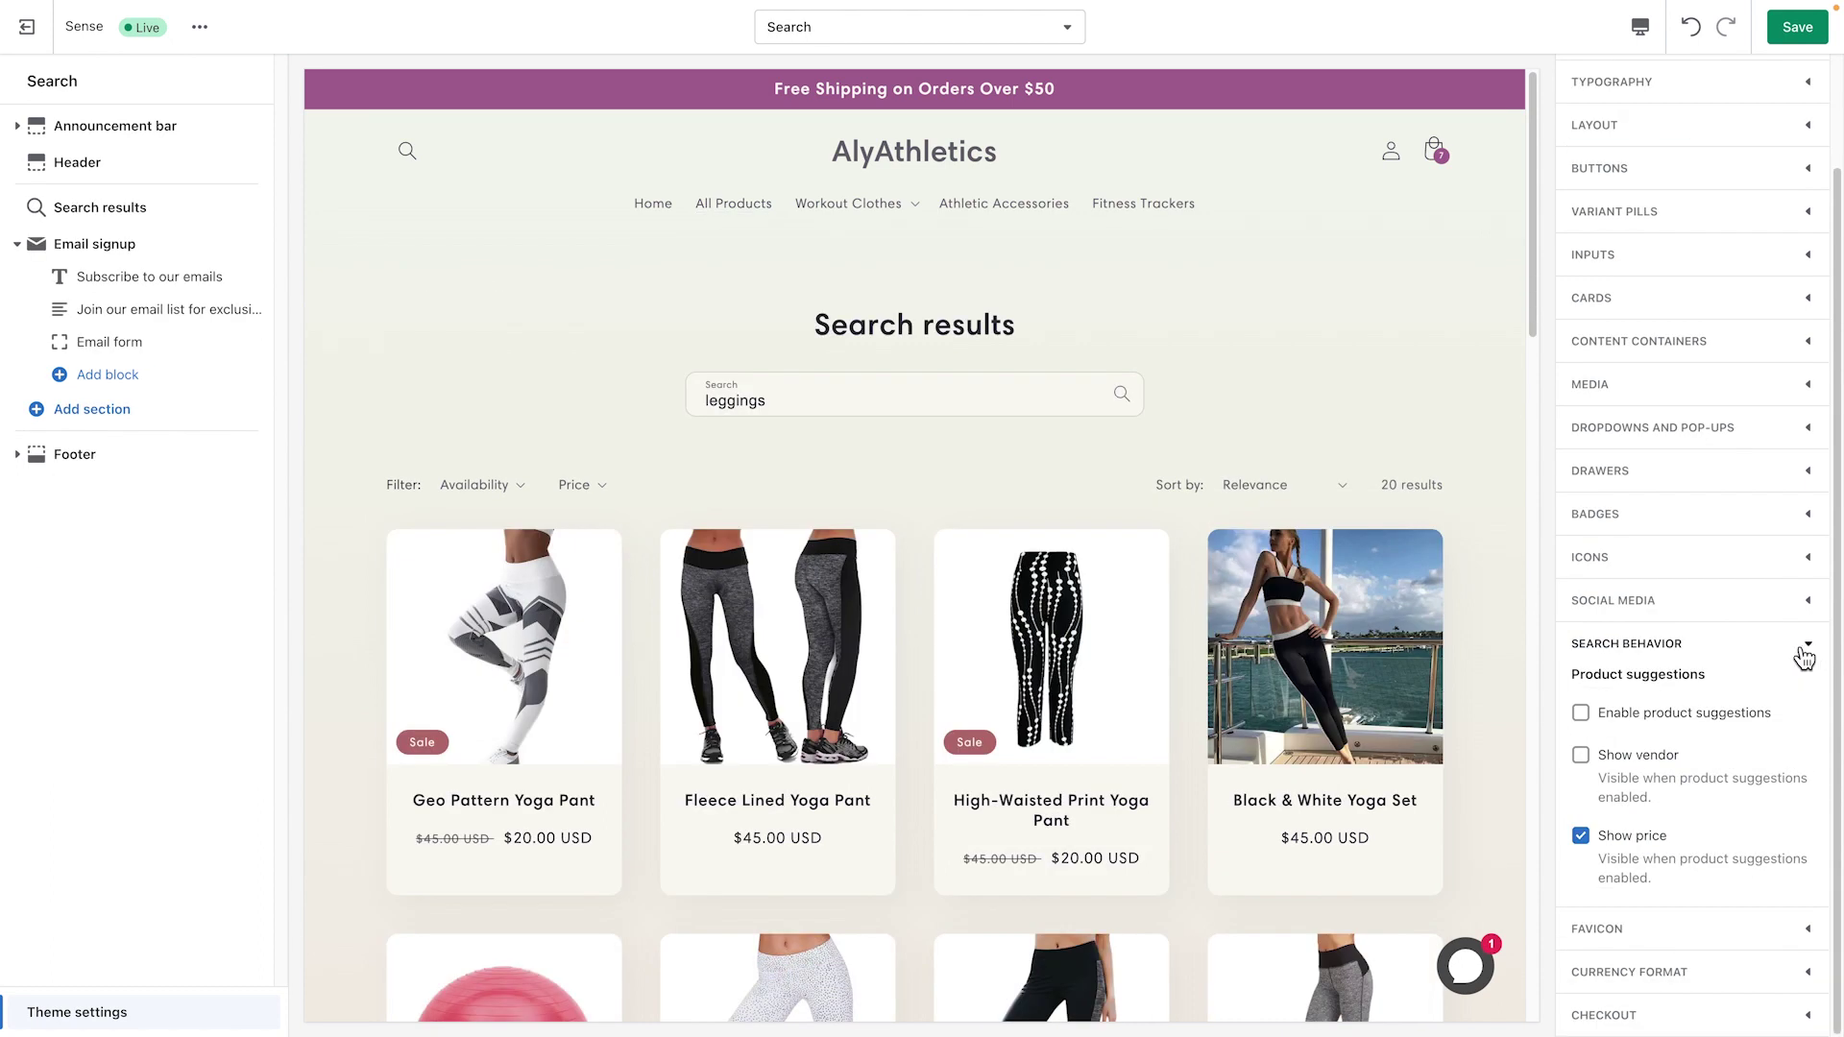
Step: Enable search product suggestions and currency codes on prices, then save the theme
left_click(1581, 713)
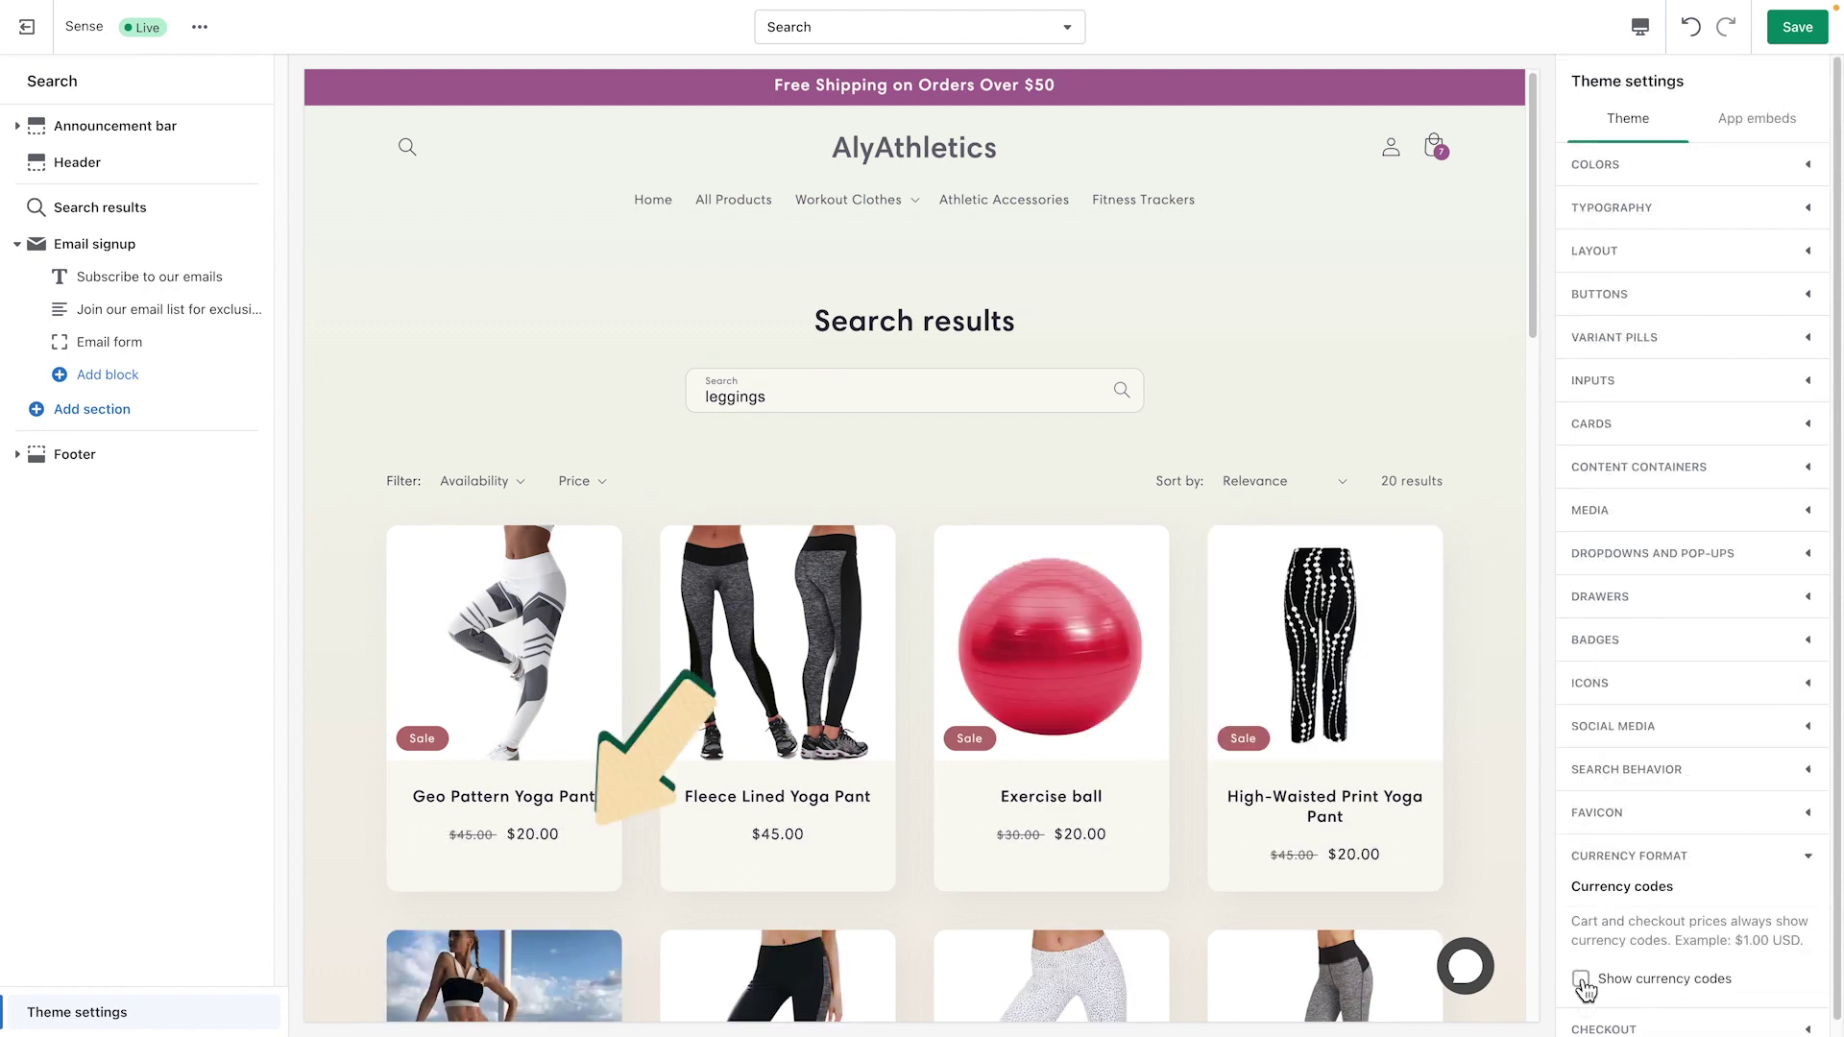
left_click(1581, 978)
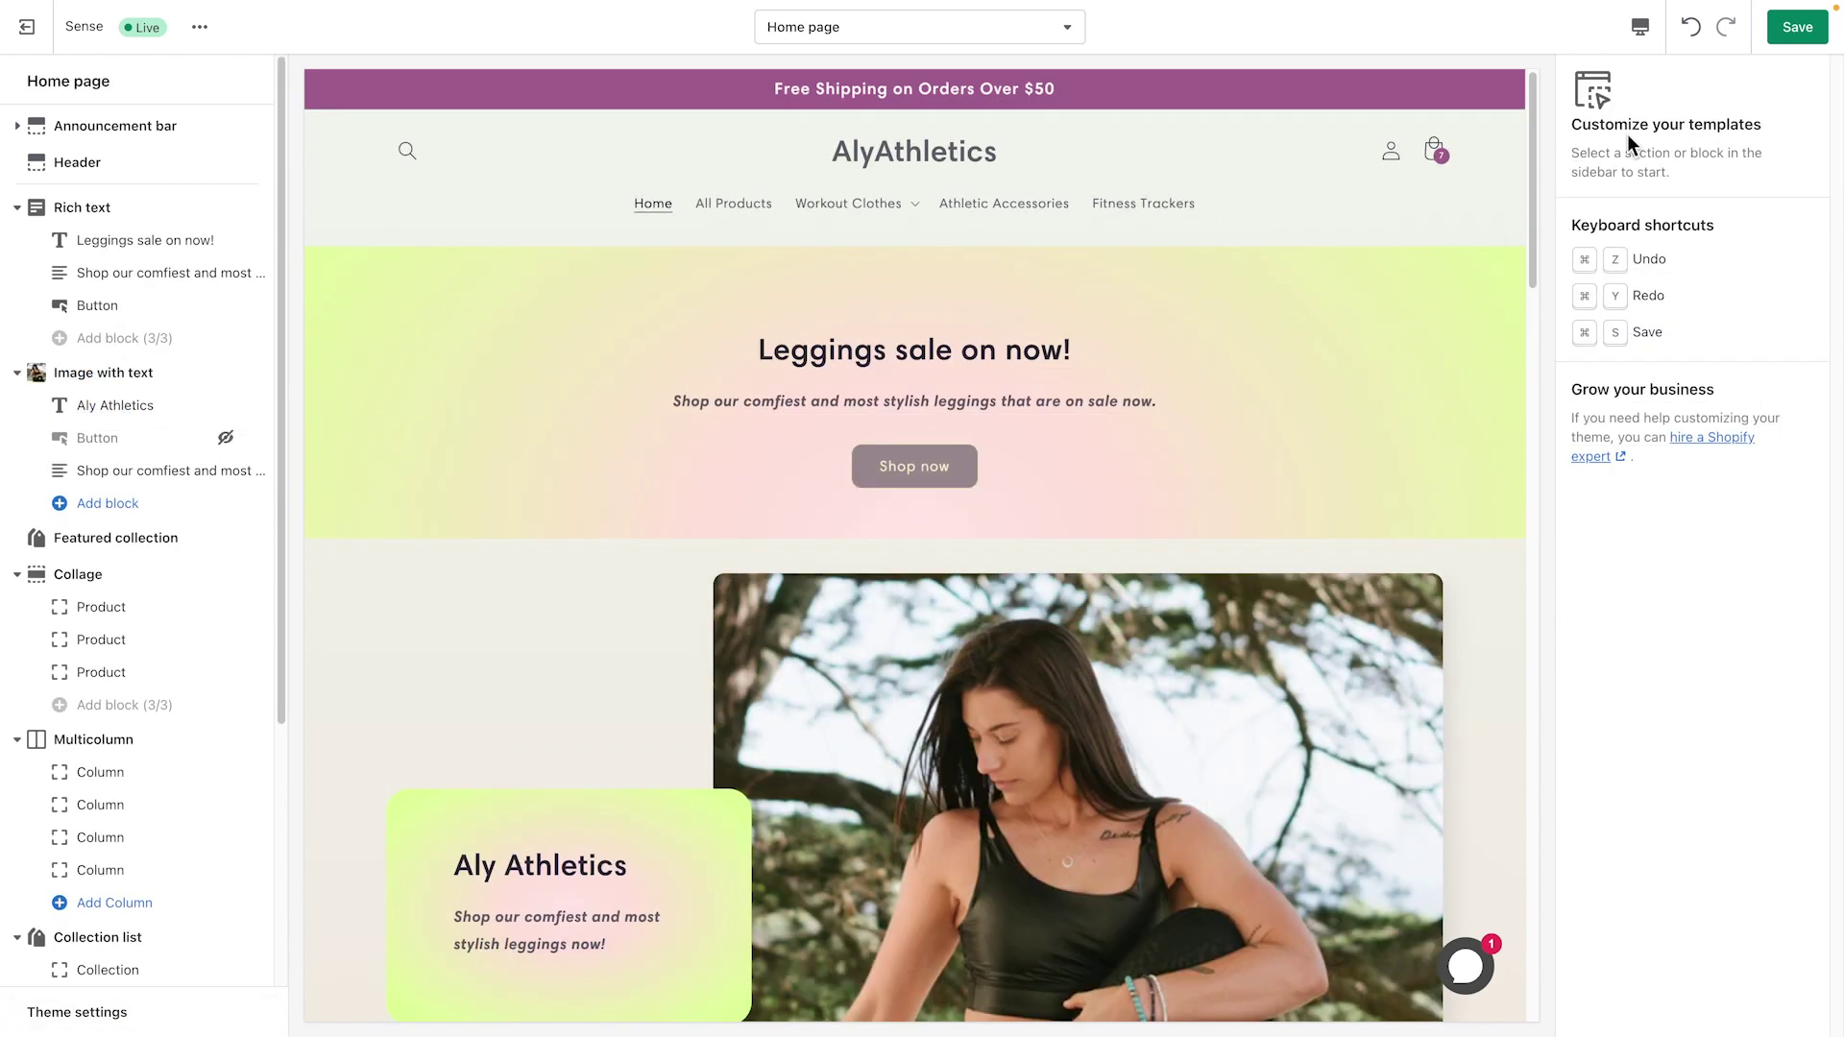
left_click(1795, 29)
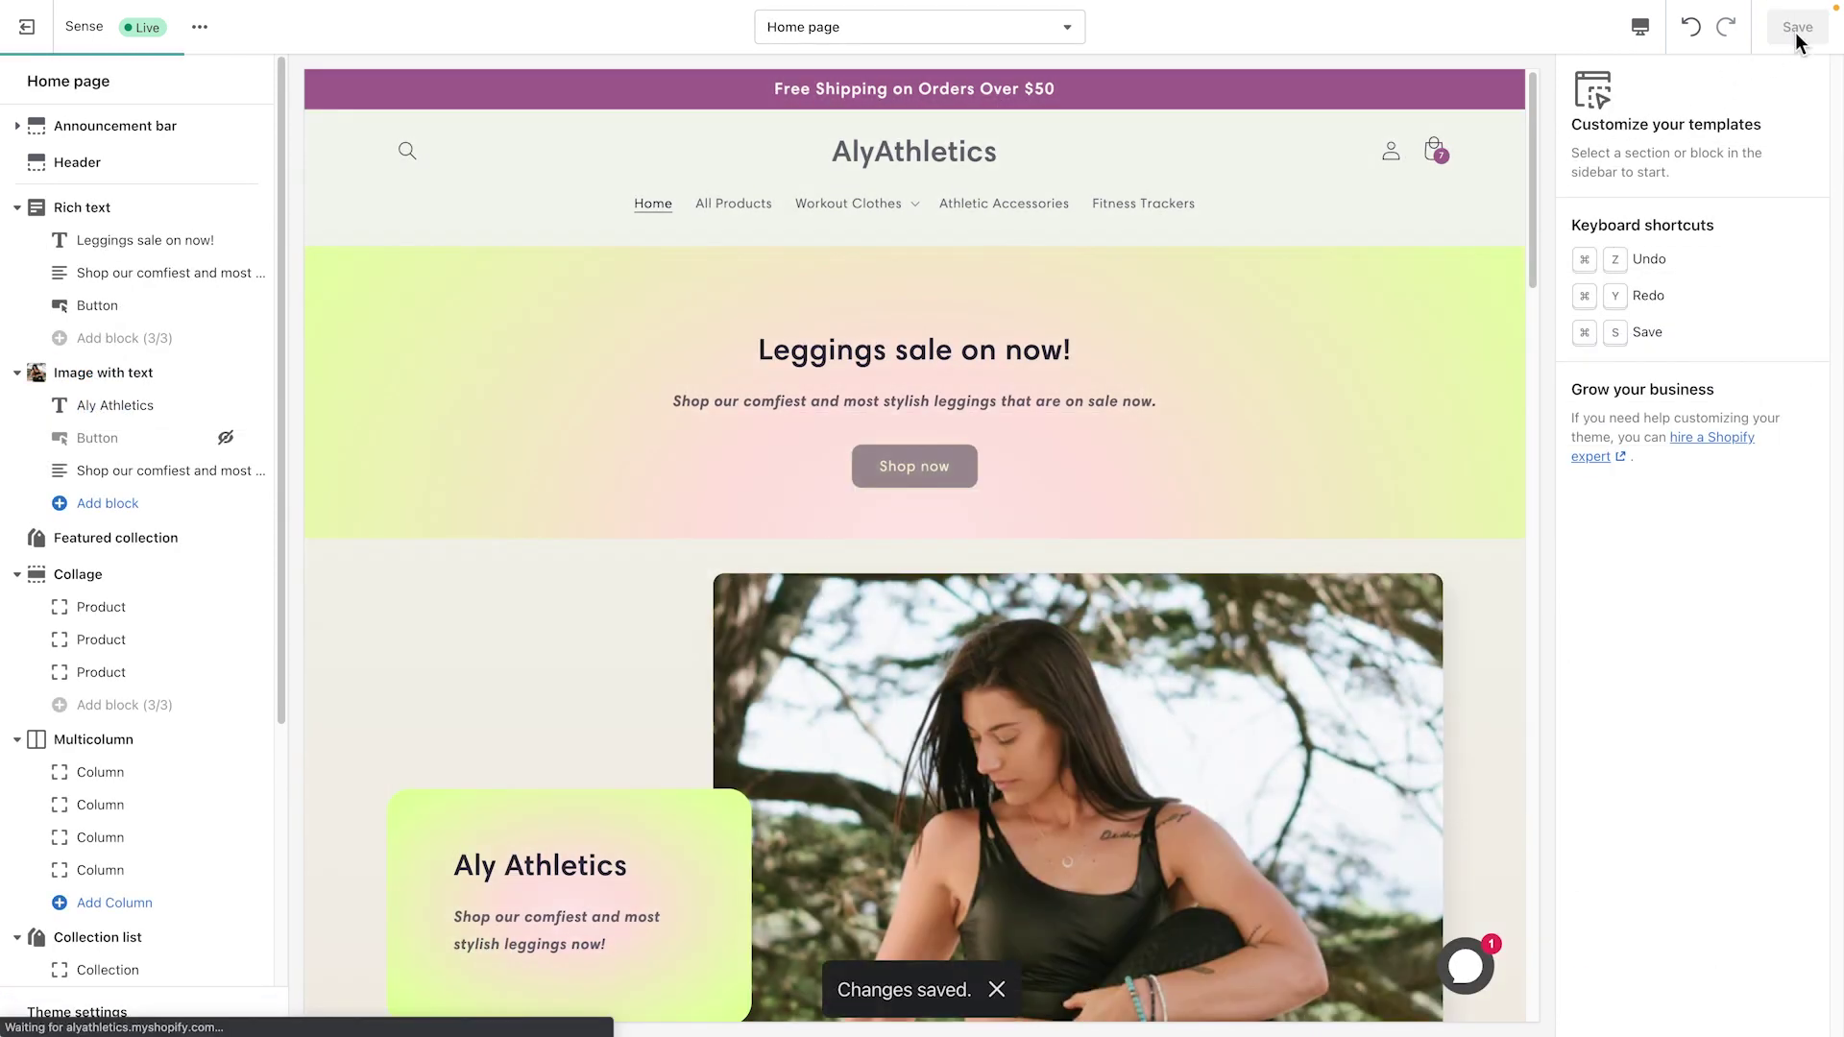